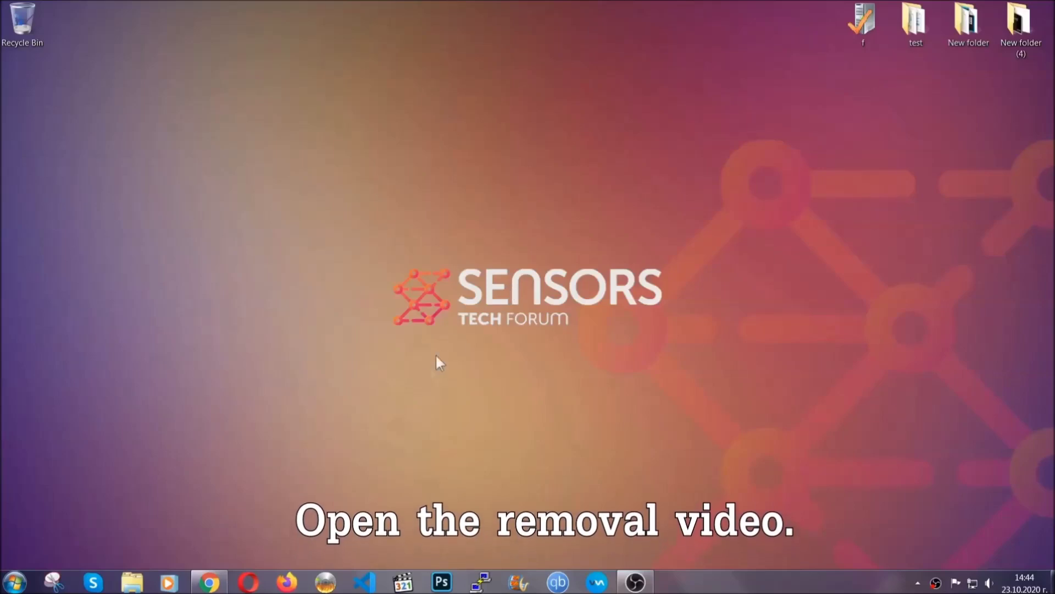
- Follow the removal video's description link to the SpyHunter page and run the downloaded SpyHunter-Installer.exe
left_click(209, 583)
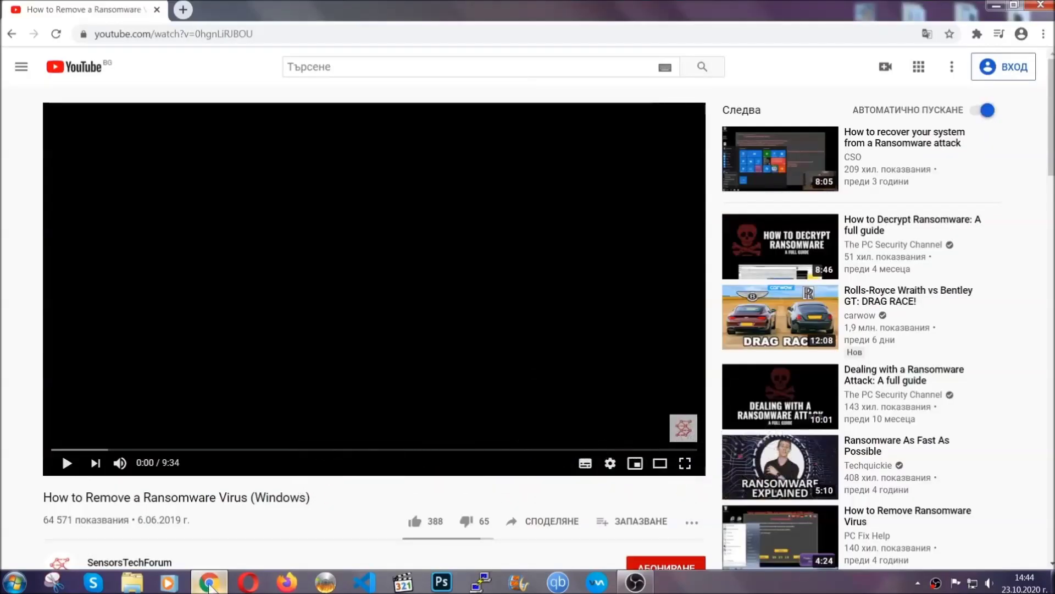
scroll(192, 448, "down", 4)
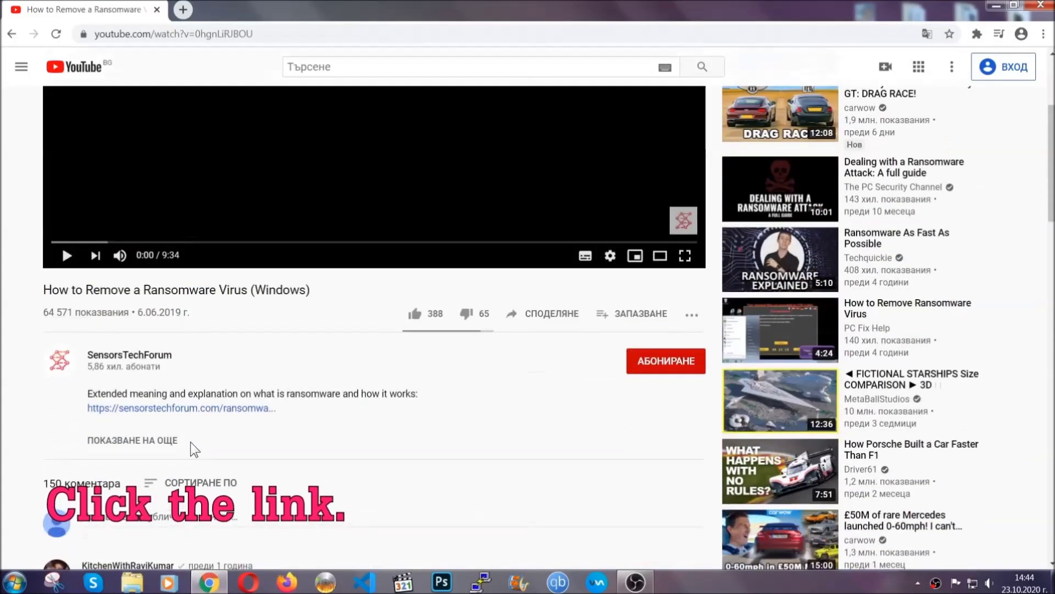
left_click(208, 410)
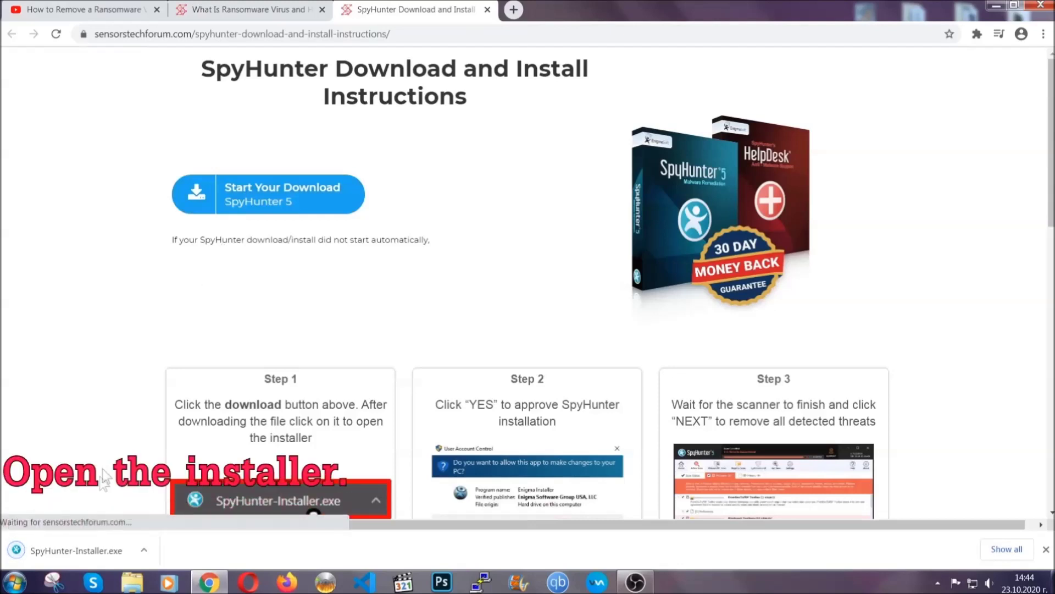
left_click(74, 548)
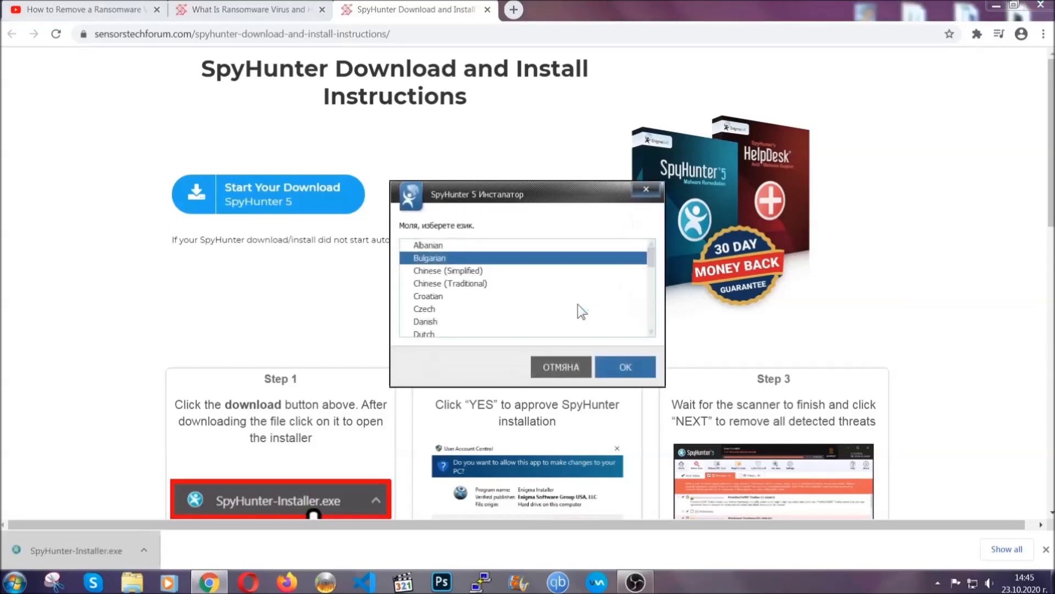
- Install SpyHunter 5 in English after accepting the EULA, then finish the installer to begin scanning
scroll(549, 305, "down", 2)
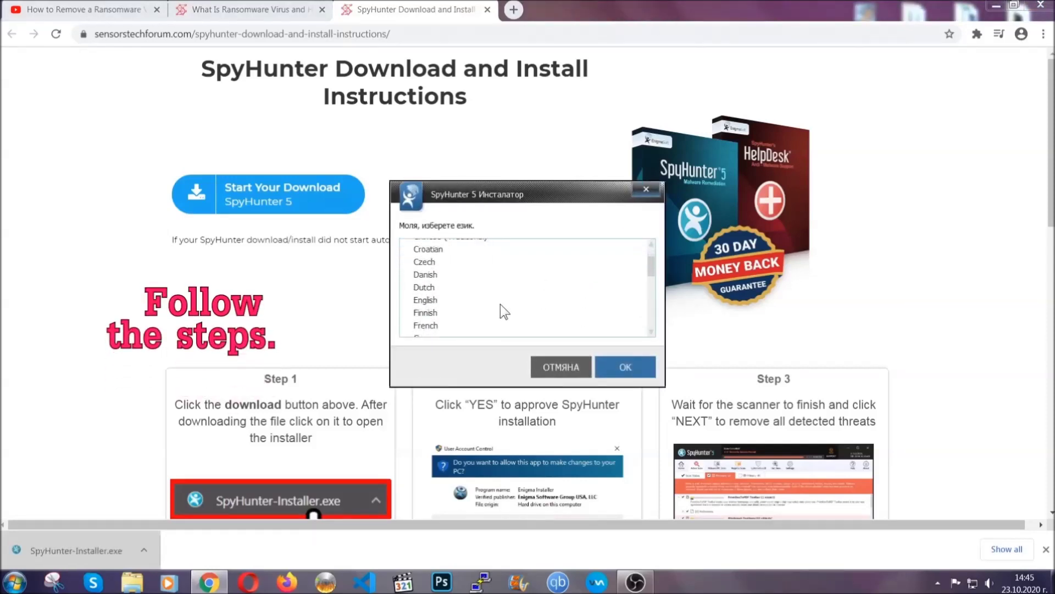
left_click(498, 300)
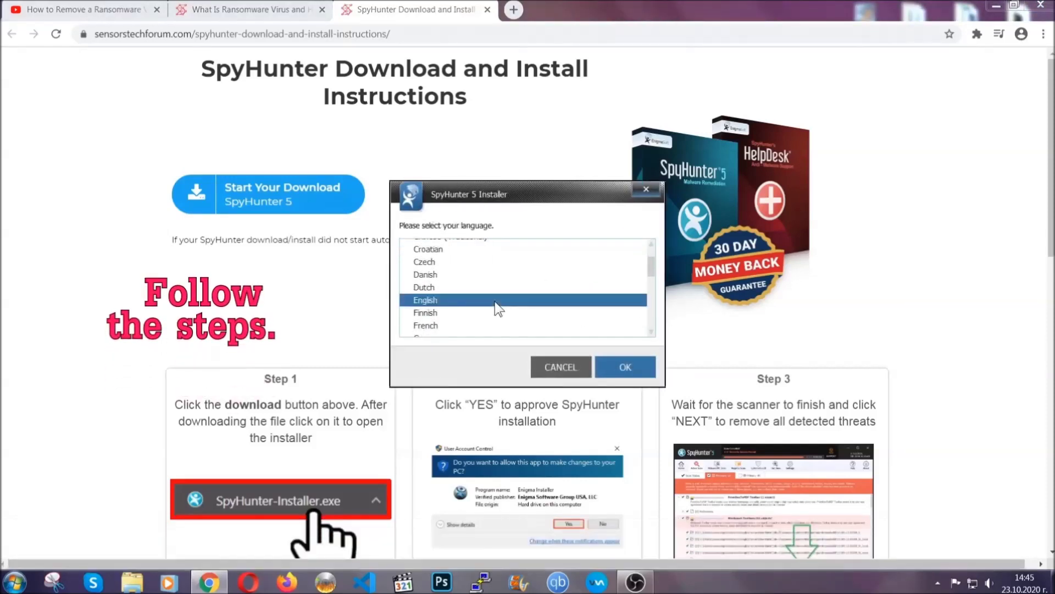
left_click(616, 366)
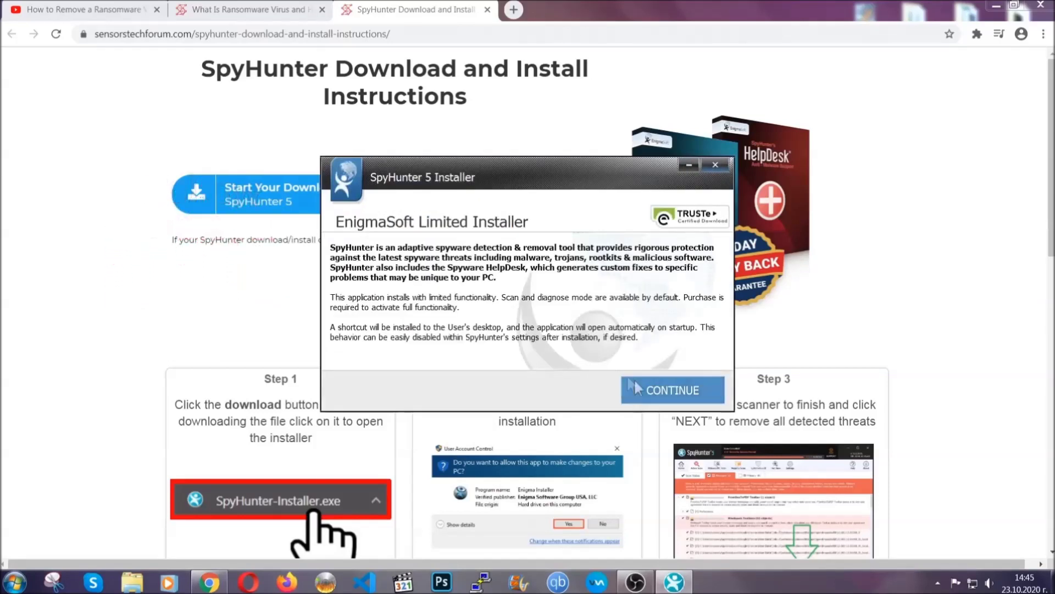
left_click(633, 382)
left_click(605, 356)
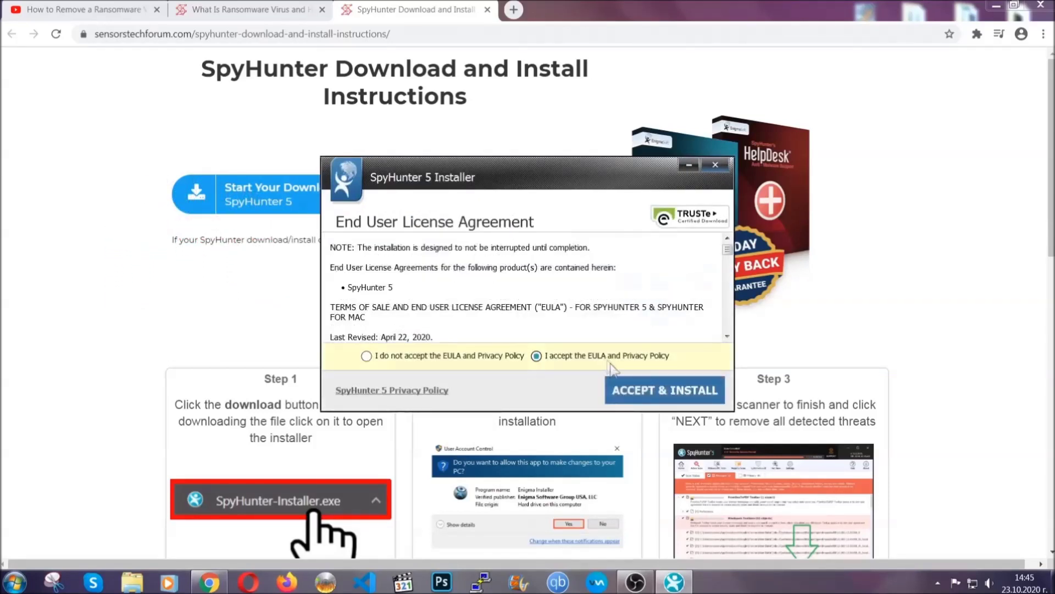
left_click(630, 391)
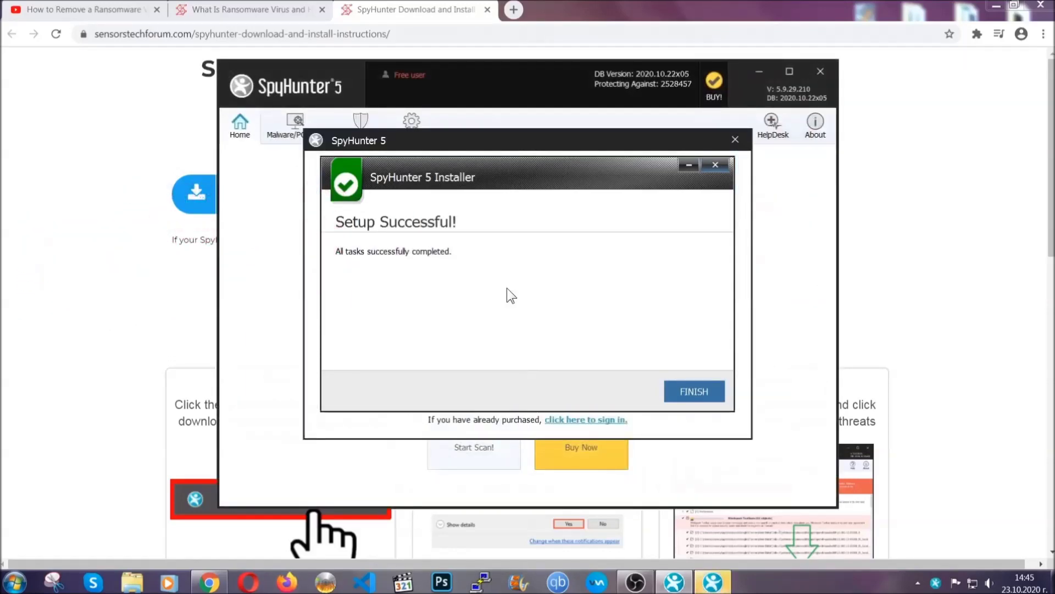
left_click(675, 393)
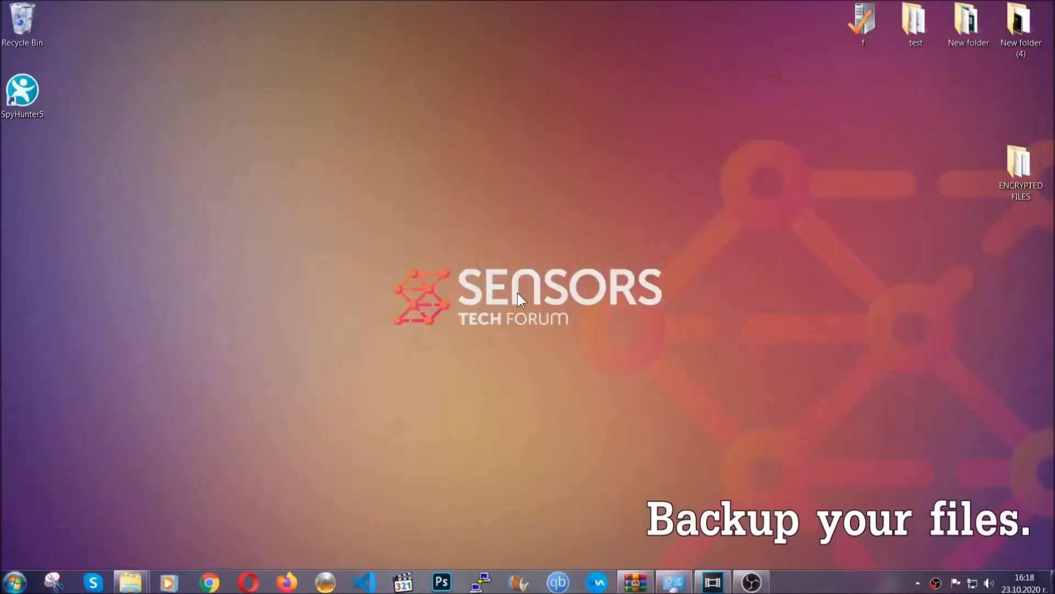
- Copy all six .efji files from the ENCRYPTED FILES folder
double_click(1014, 170)
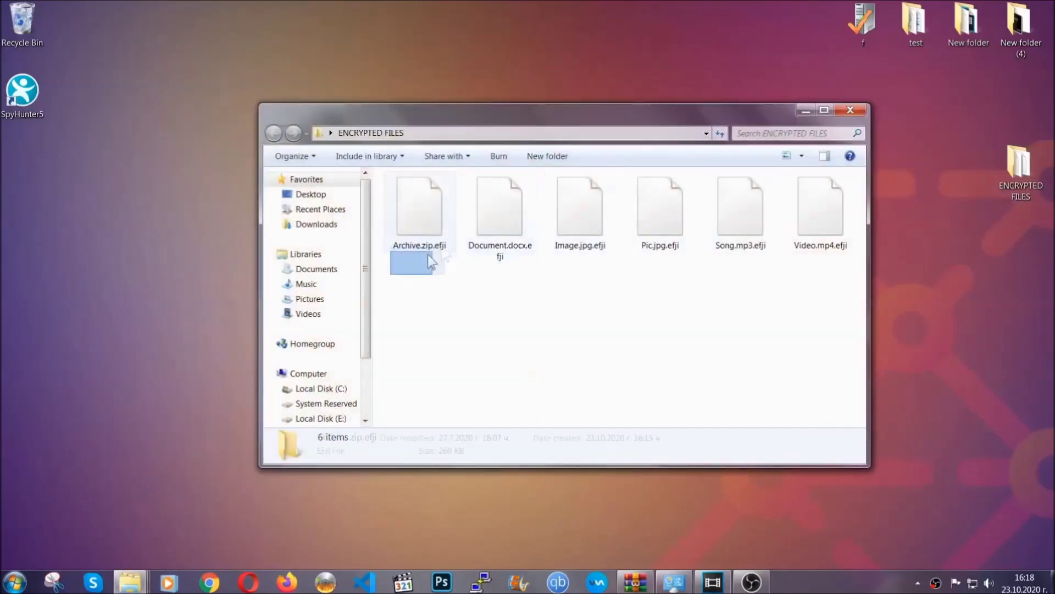
left_click_drag(427, 254, 825, 196)
right_click(825, 196)
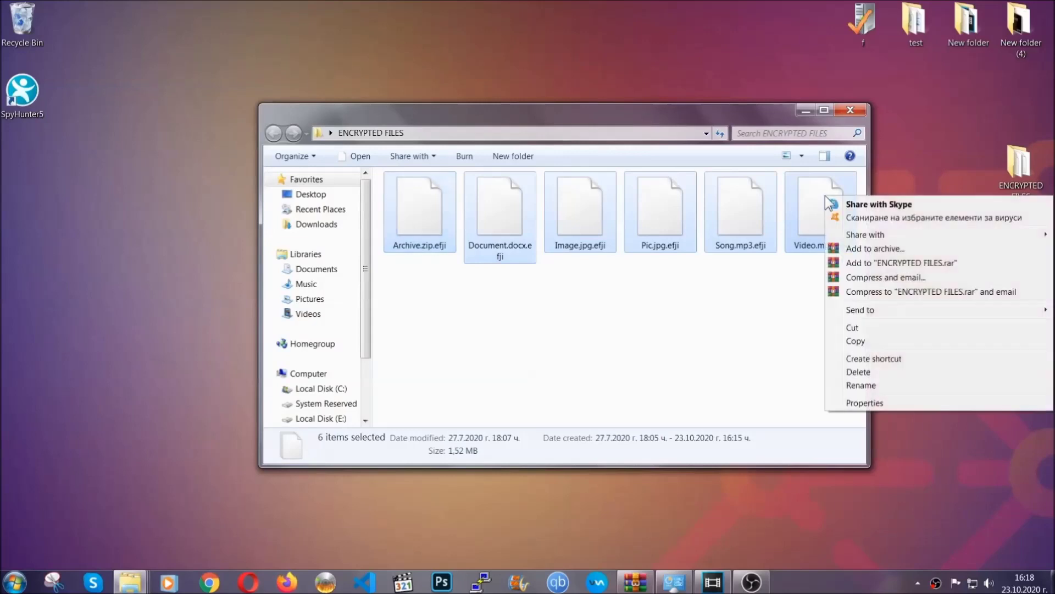
left_click(854, 342)
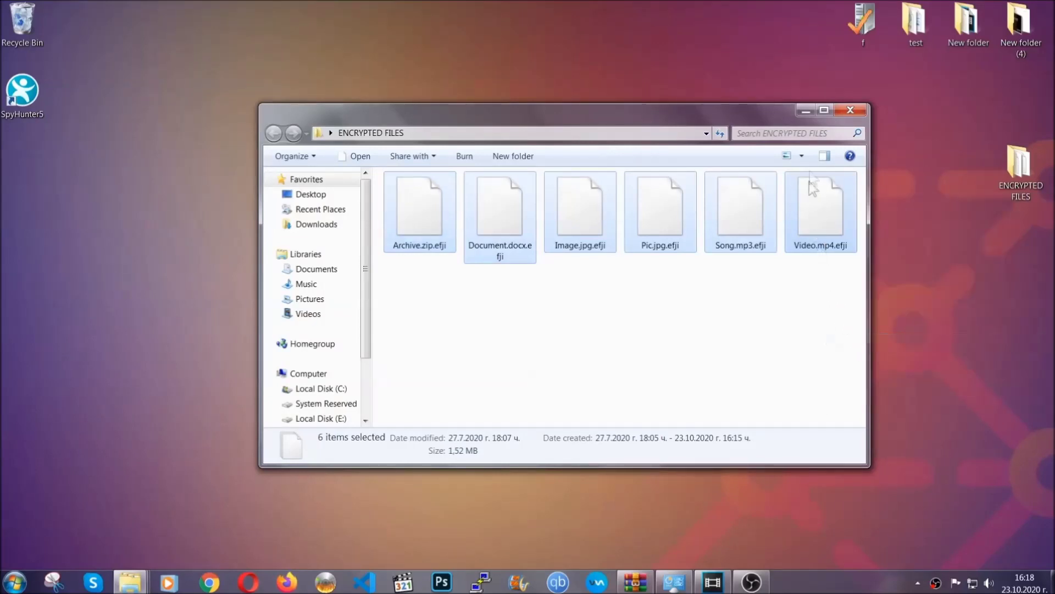
- Paste the six copied files onto FLASH DRIVE (H:) and close the drive window
left_click(806, 111)
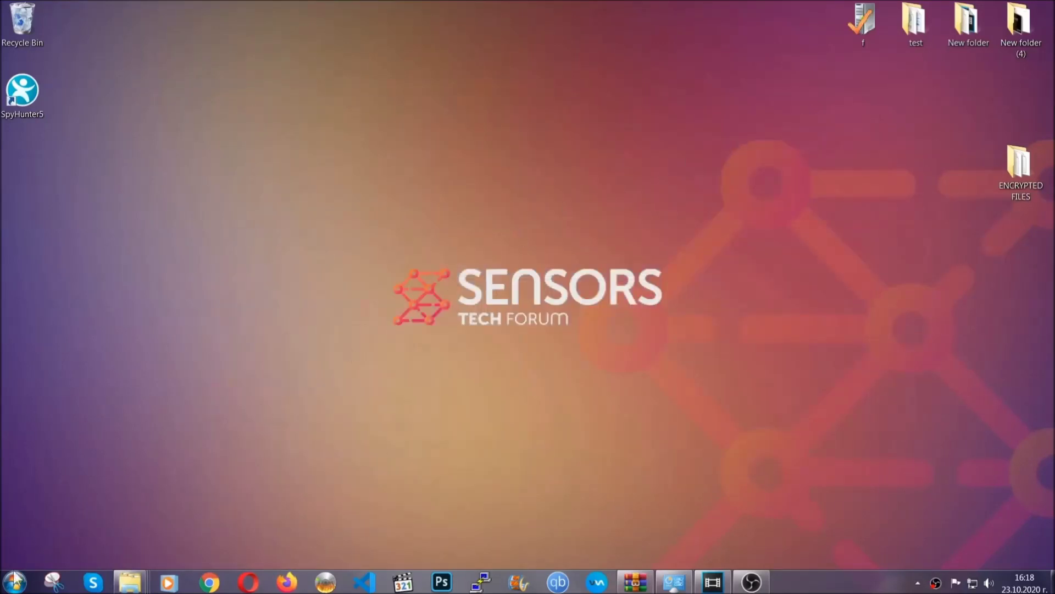
left_click(14, 581)
left_click(200, 410)
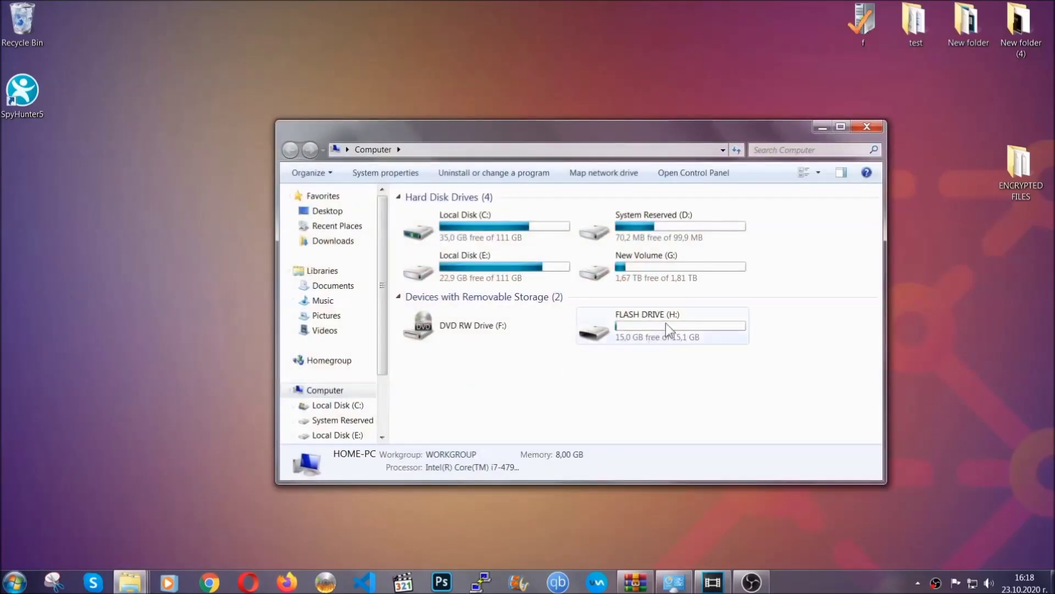
double_click(665, 322)
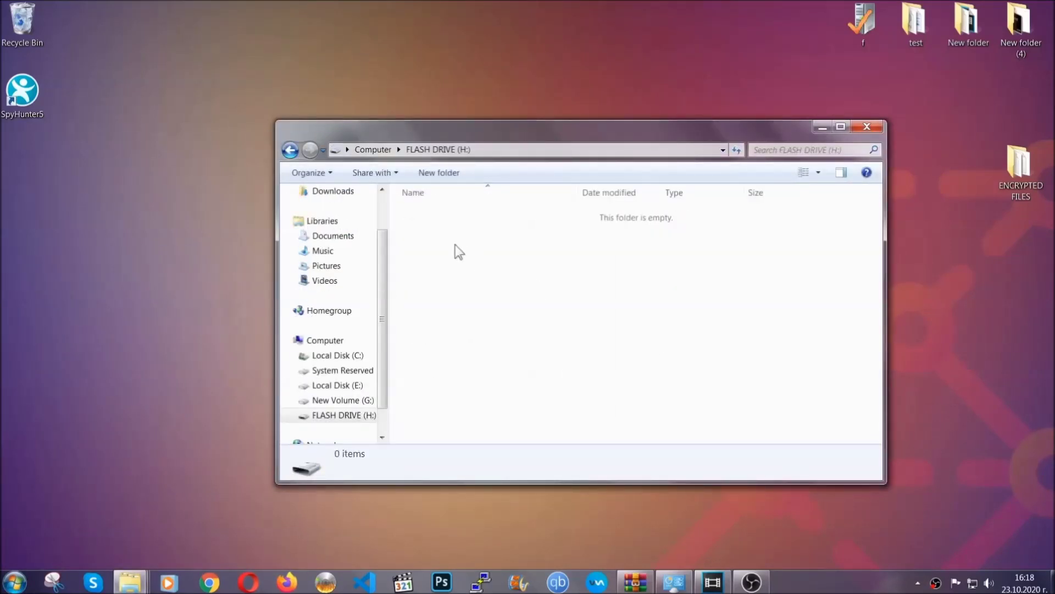
right_click(455, 246)
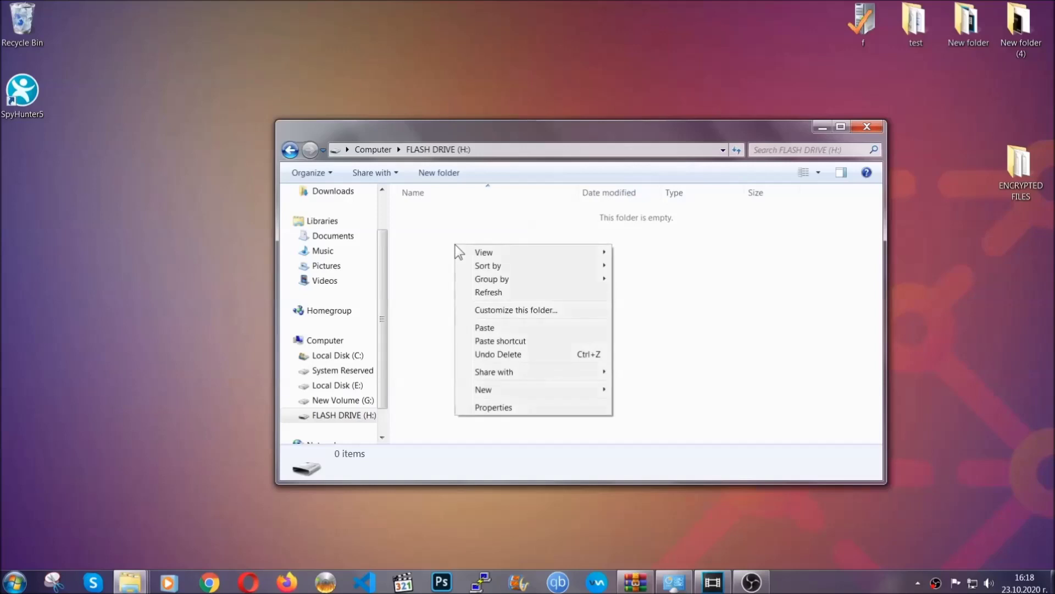
left_click(481, 328)
left_click(481, 328)
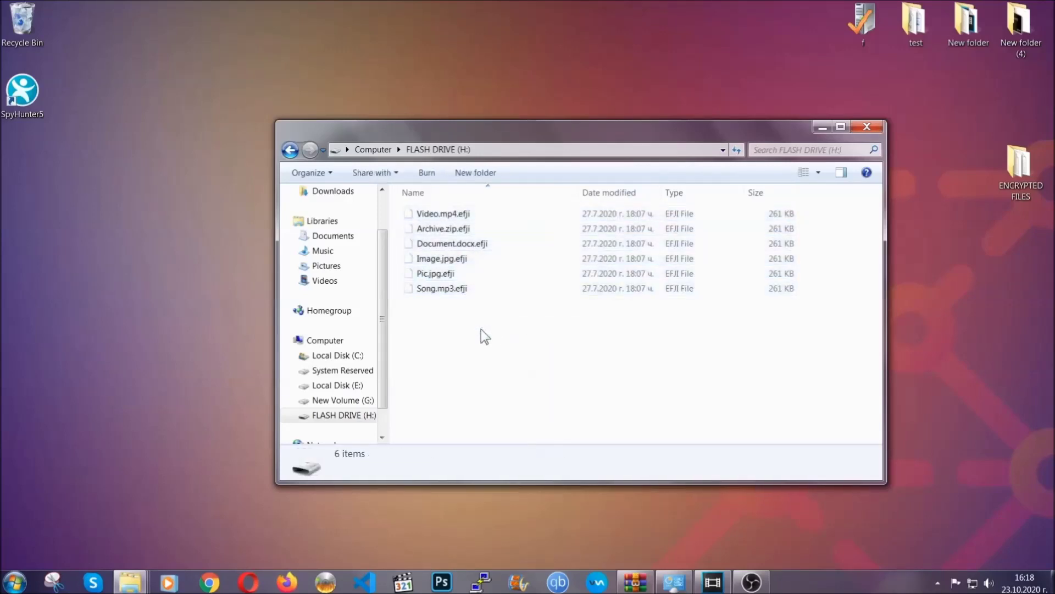
left_click(867, 127)
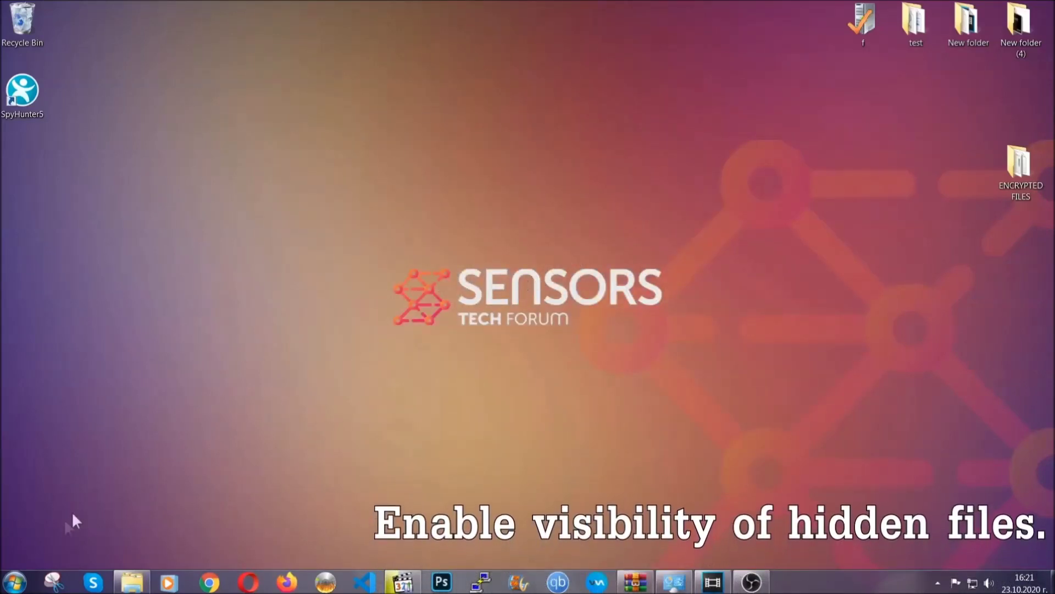
- Find 'Show hidden files and folders' via Start search and apply Show hidden files, folders, and drives
left_click(15, 581)
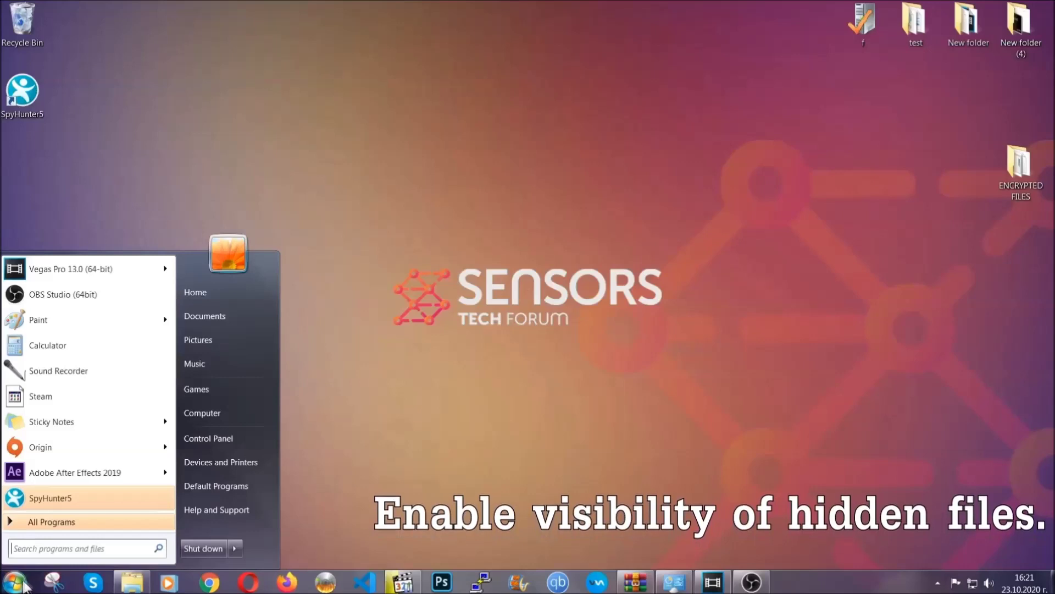
left_click(44, 548)
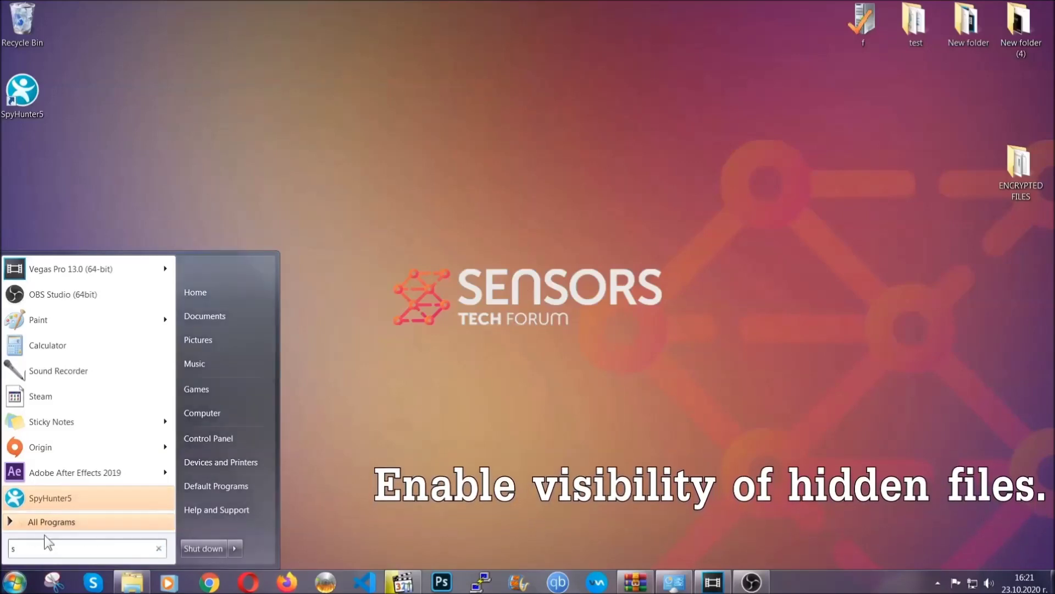
type("showh")
key("BackSpace")
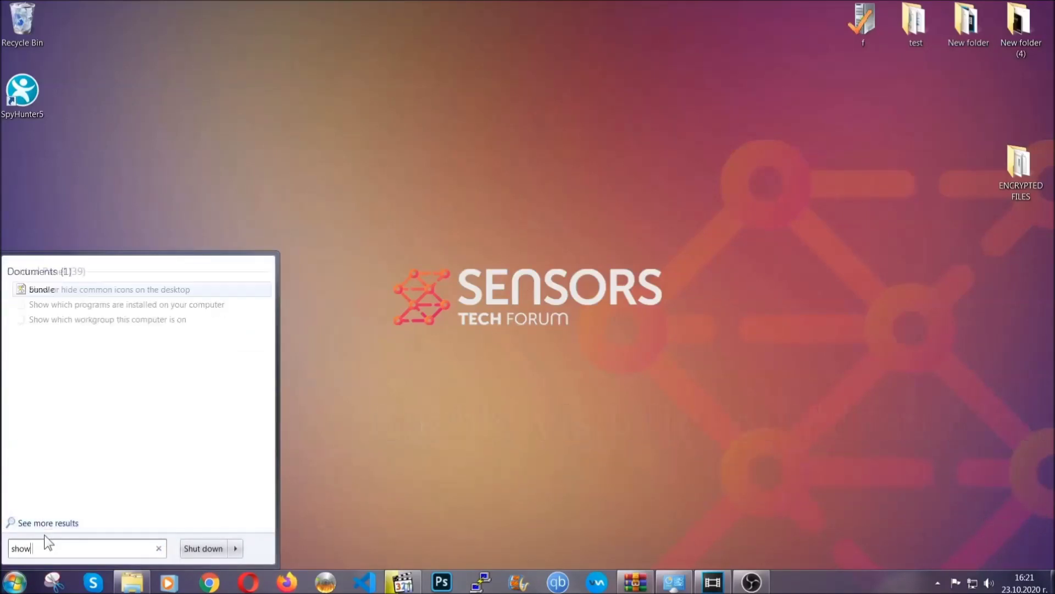
type("hidden files and folders")
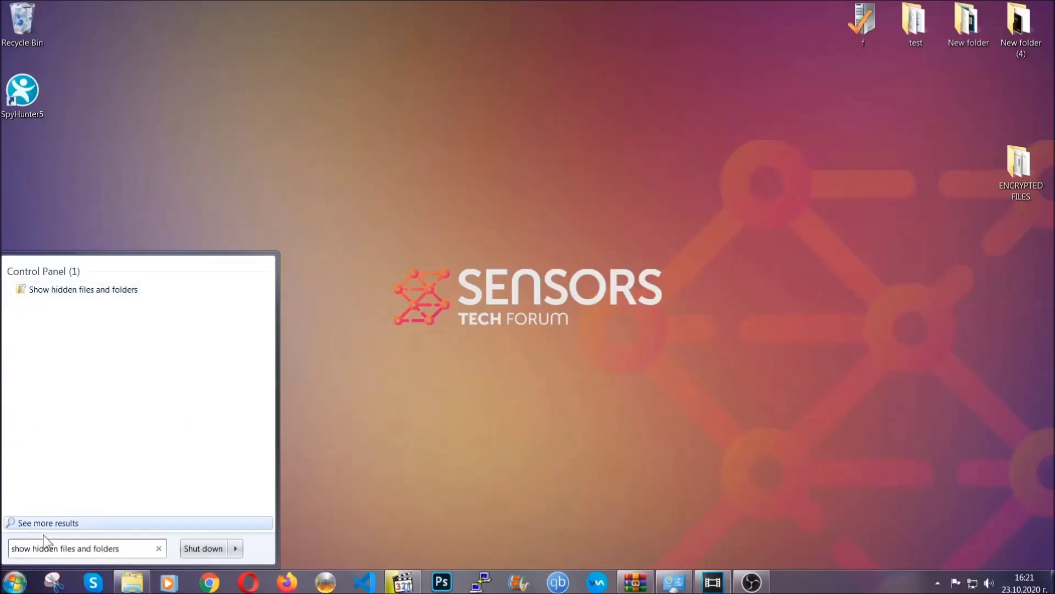
left_click(124, 292)
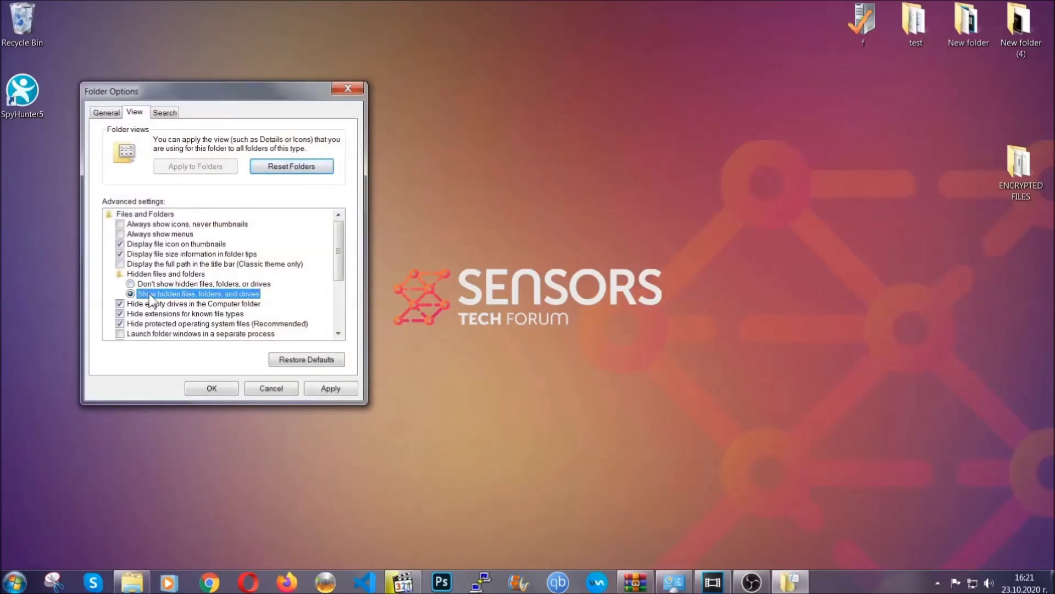
left_click(326, 392)
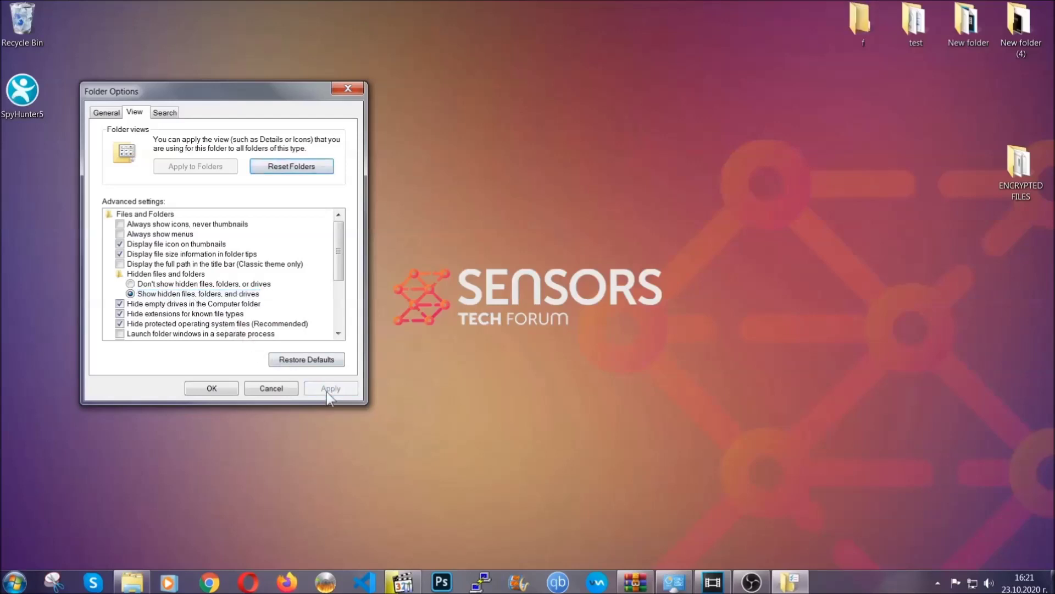
left_click(209, 388)
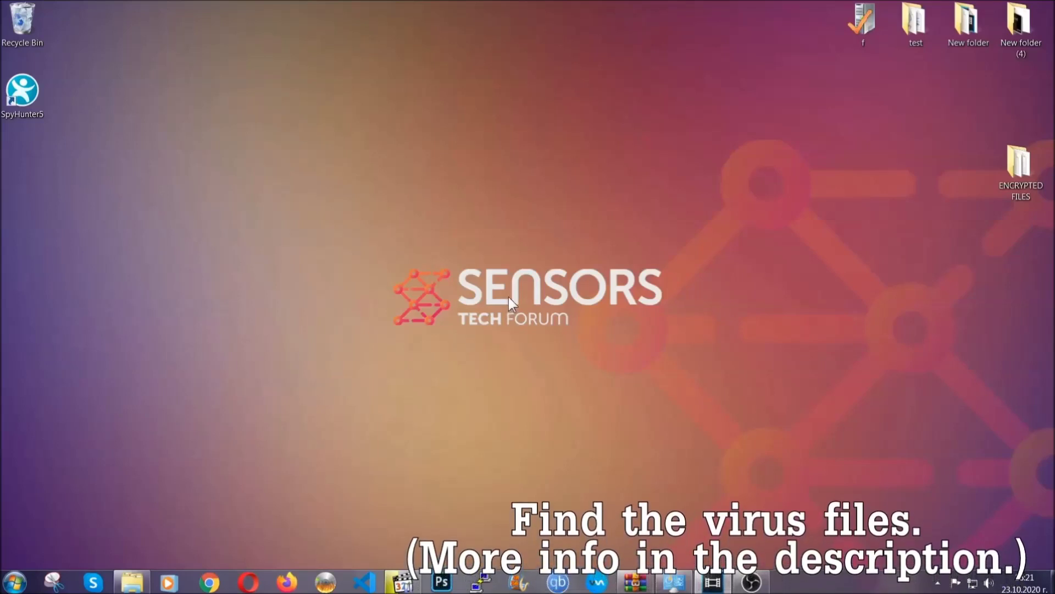
- Search Computer for 'fileextension:exe Example Vir' to locate the virus executable
left_click(15, 582)
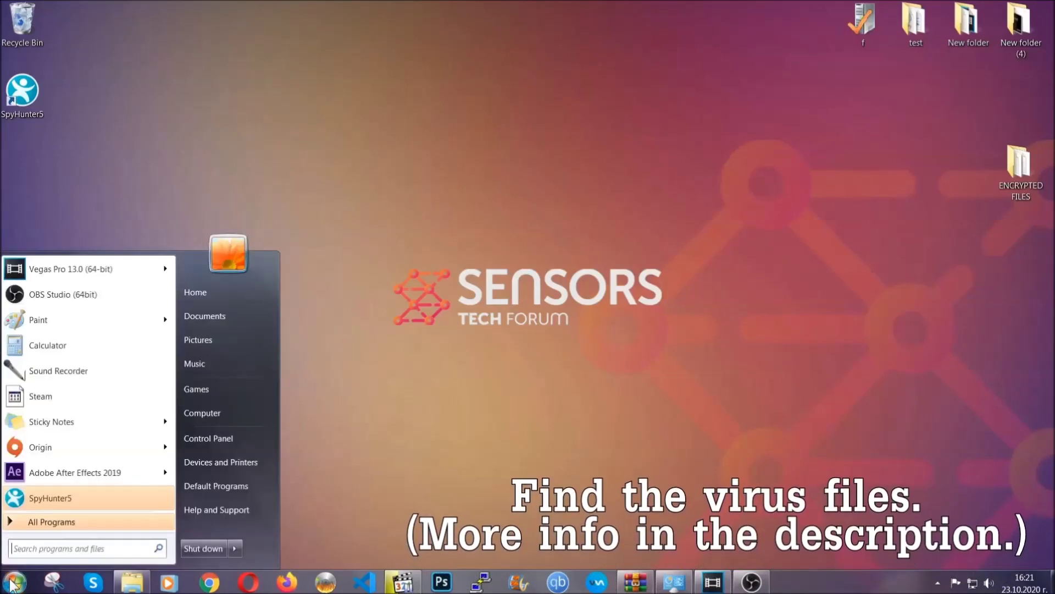
left_click(217, 412)
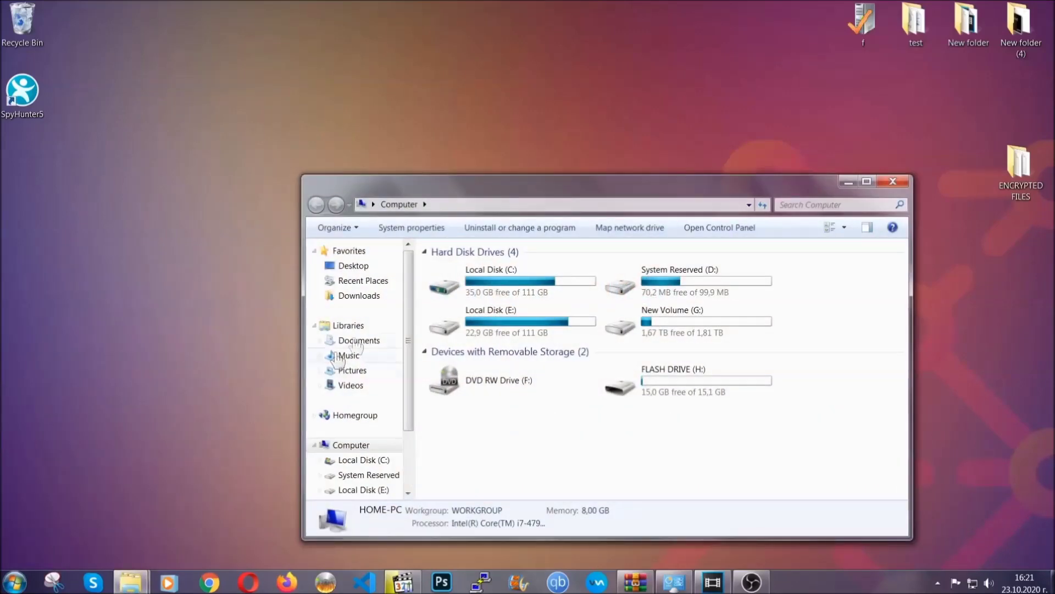
left_click_drag(574, 194, 504, 147)
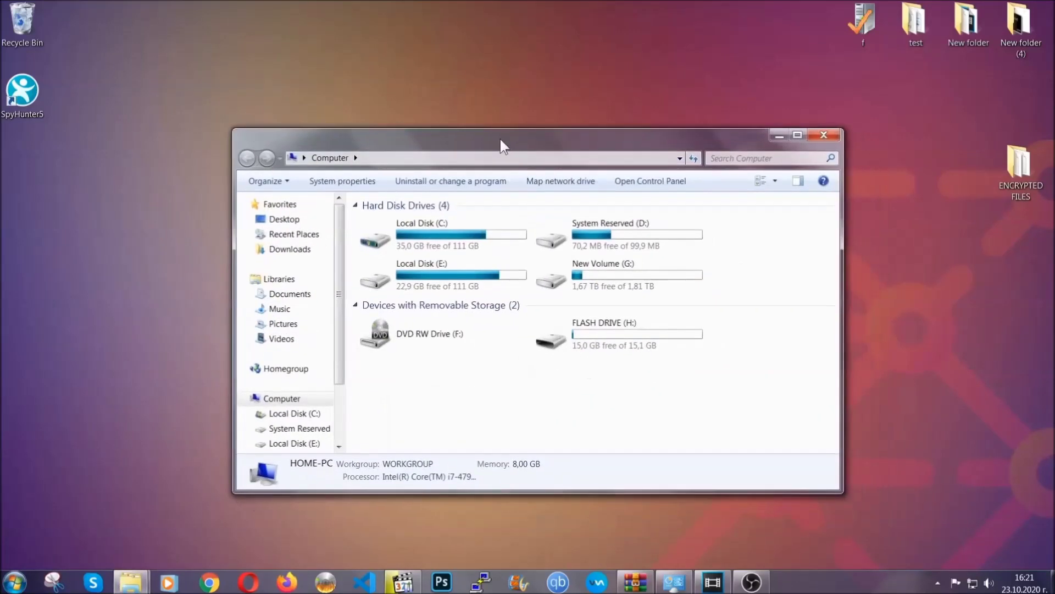
left_click(717, 158)
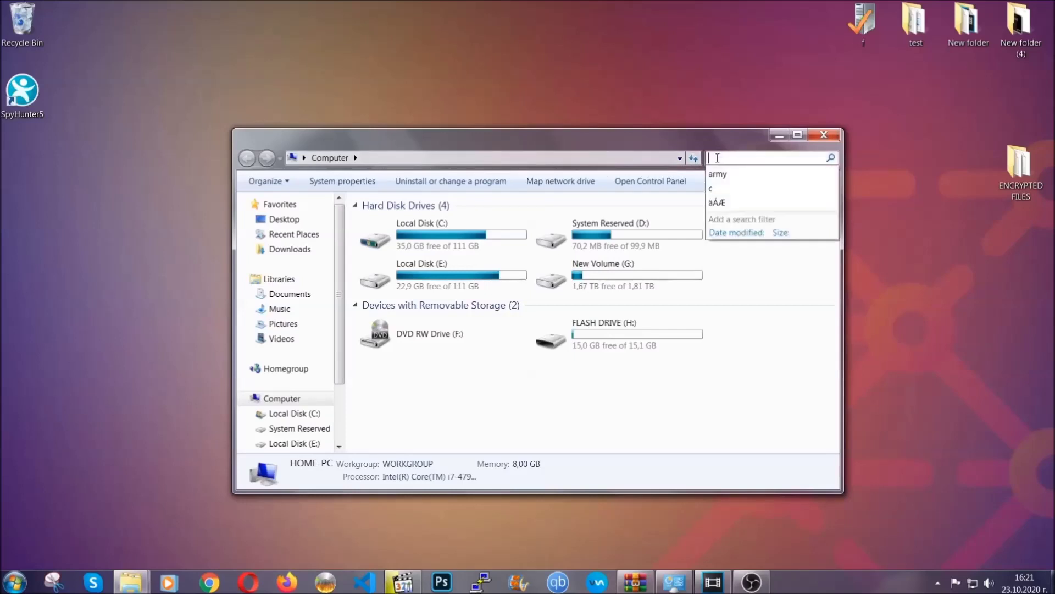
type("file")
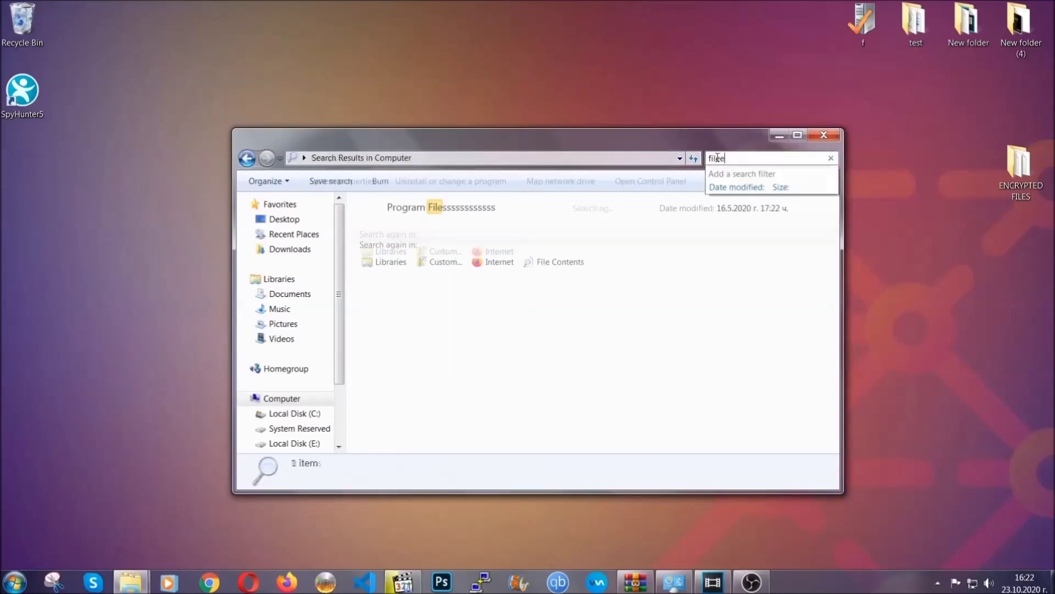
type("extension:exe ")
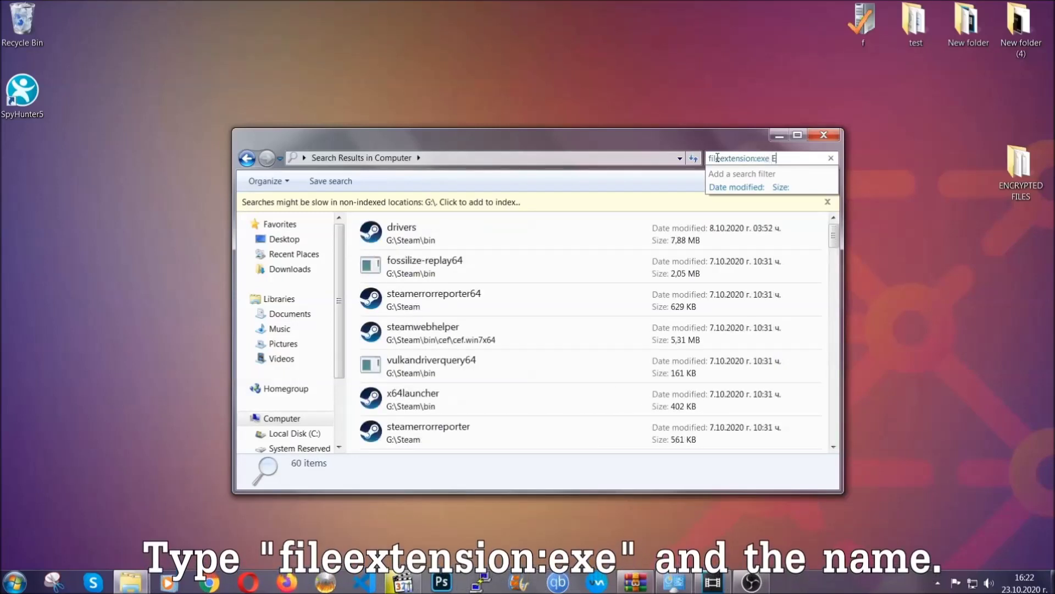
type("Example Virus Name")
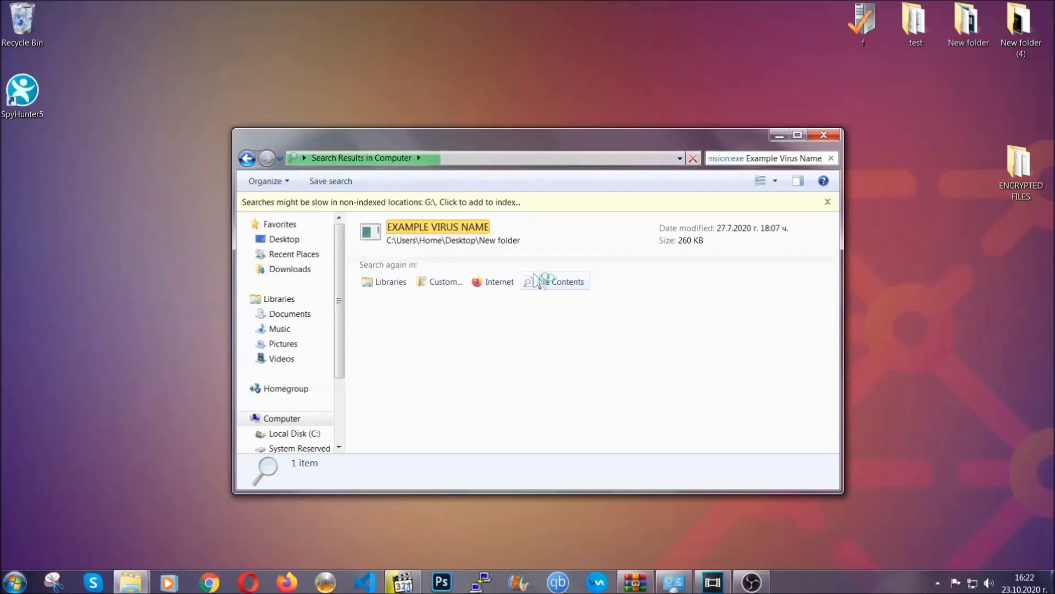
- Delete the EXAMPLE VIRUS NAME executable to the Recycle Bin and close the search window
left_click(461, 224)
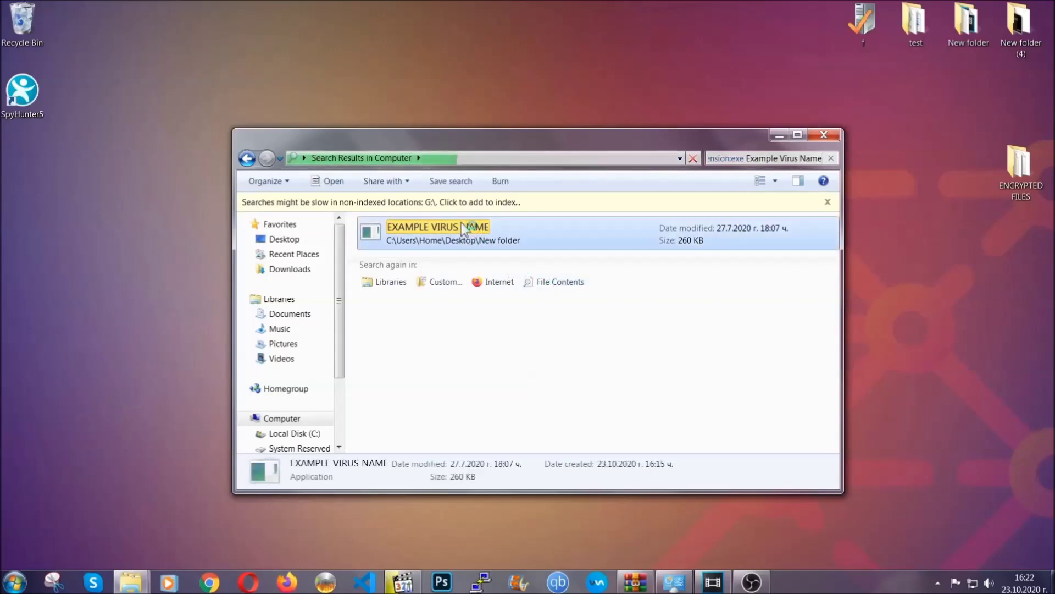
right_click(463, 231)
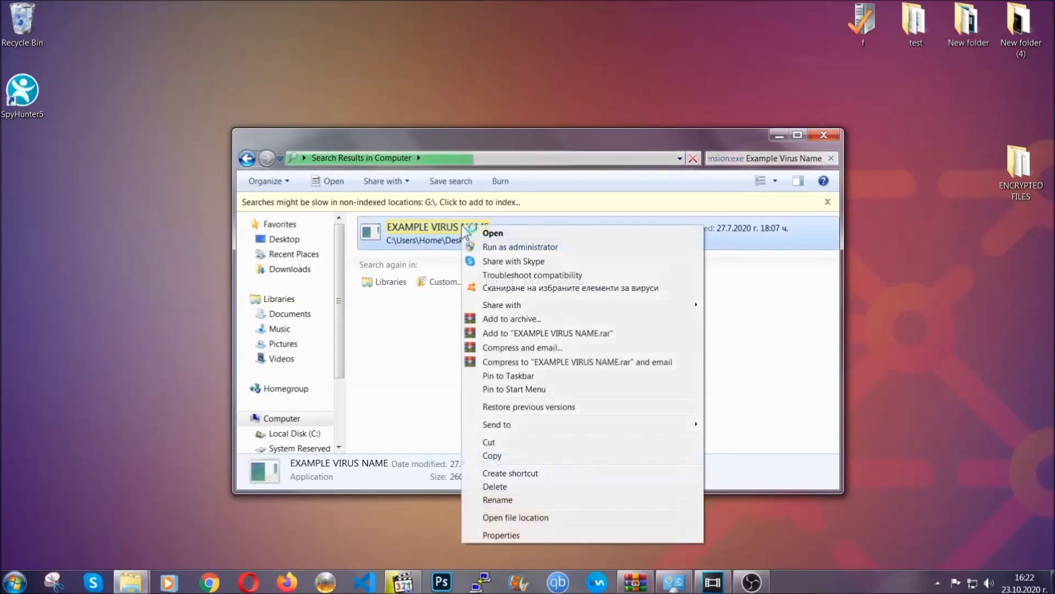
left_click(509, 487)
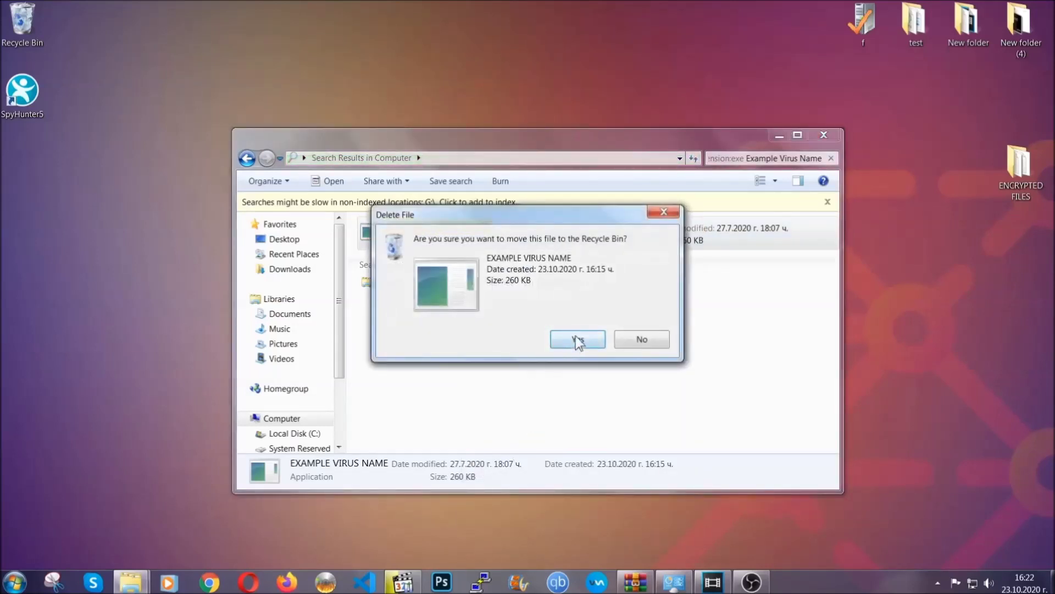
left_click(577, 340)
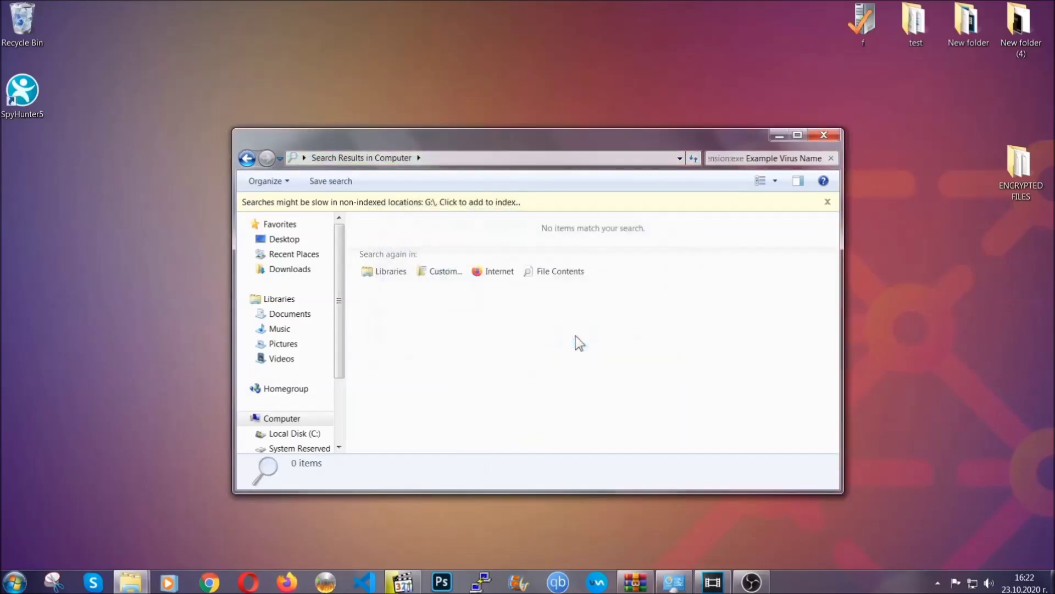
left_click(824, 134)
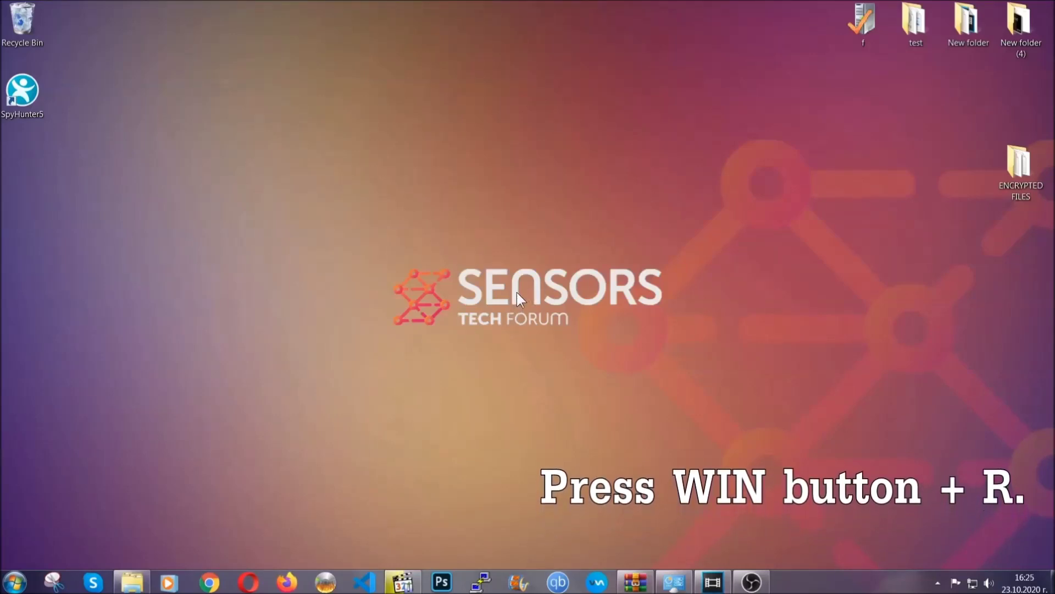
- Launch REGEDIT from the Win+R Run dialog in place of the prefilled cmd
key("super+r")
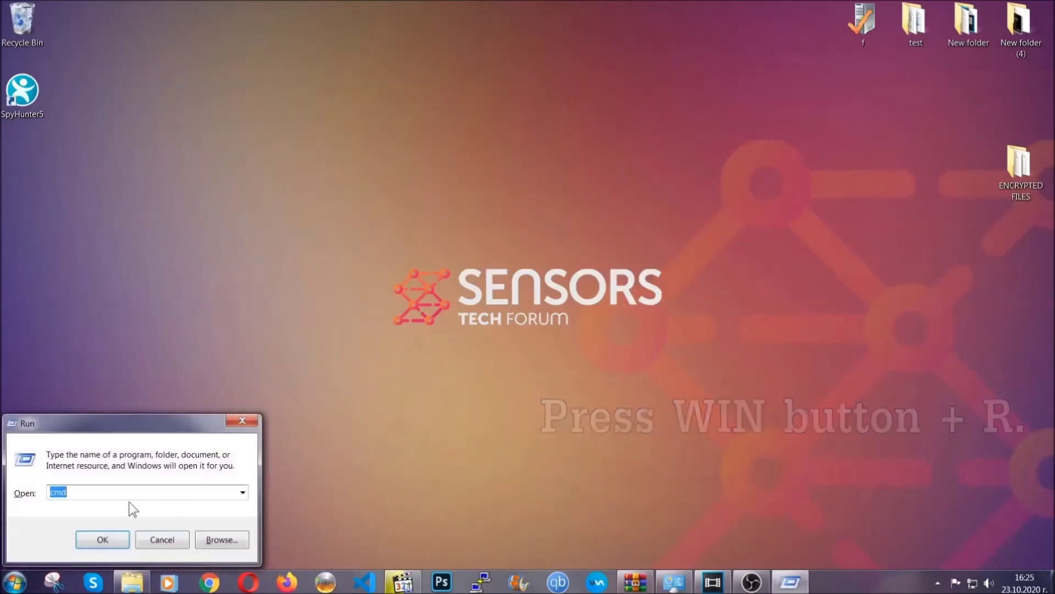
left_click(110, 496)
key("BackSpace")
key("BackSpace")
key("BackSpace")
type("REGEDIT")
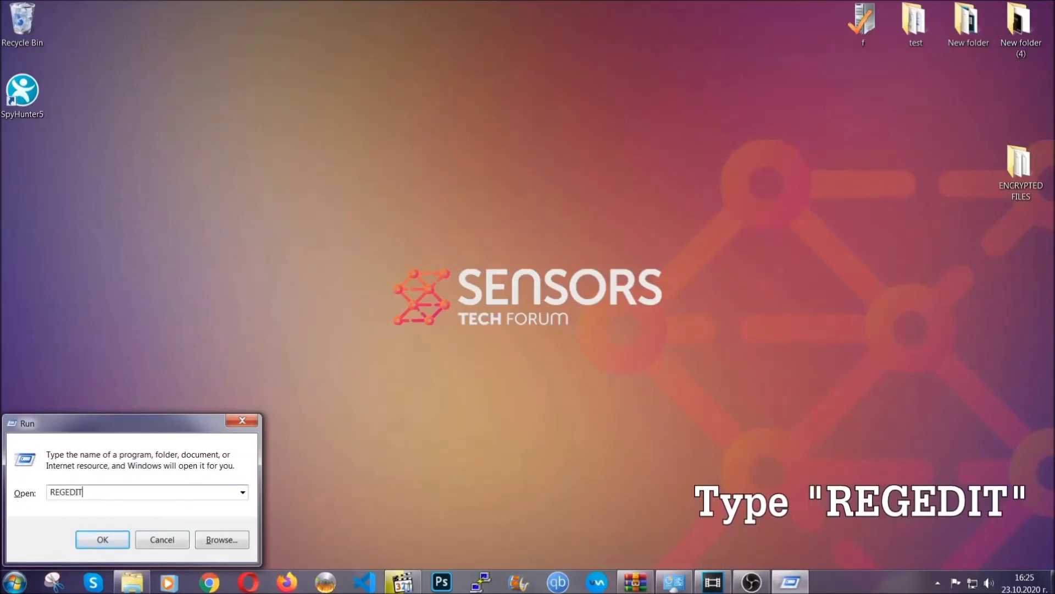
left_click(88, 539)
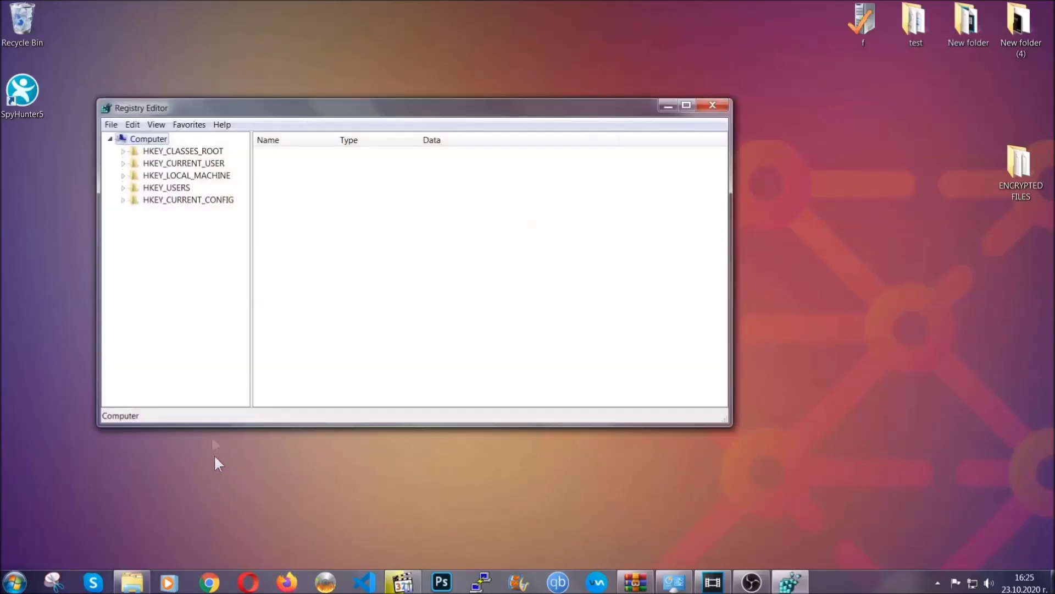
- Export the whole registry (range All) to the Desktop as BACKUP.reg
left_click(111, 125)
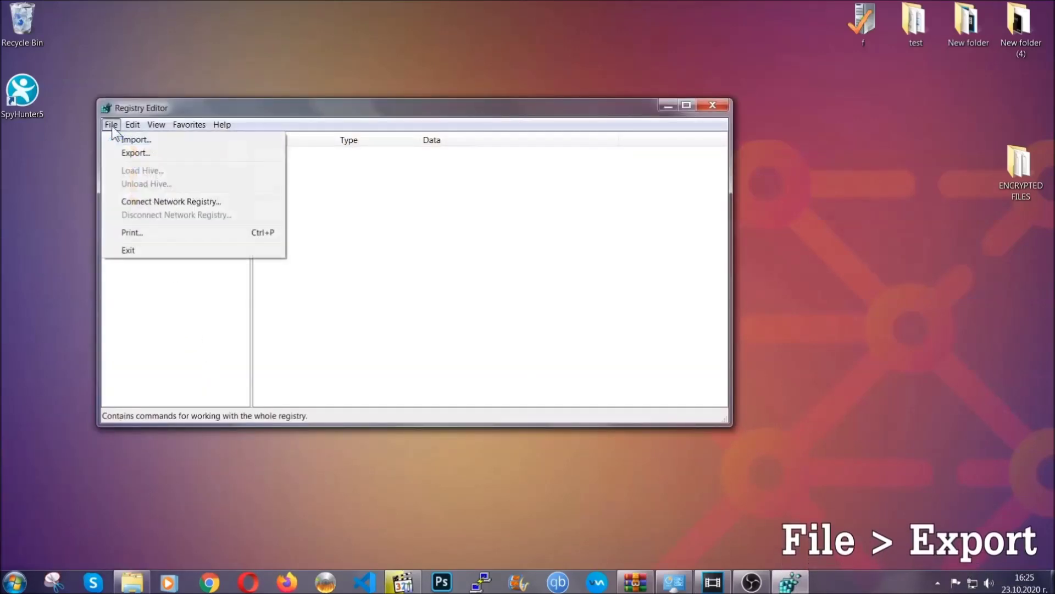
left_click(137, 152)
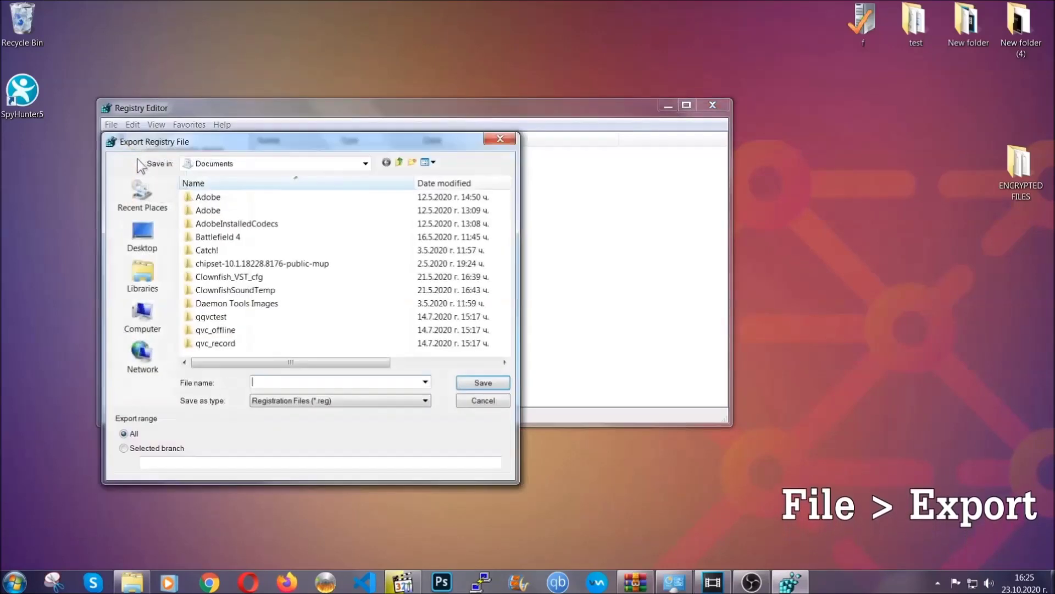
left_click(140, 235)
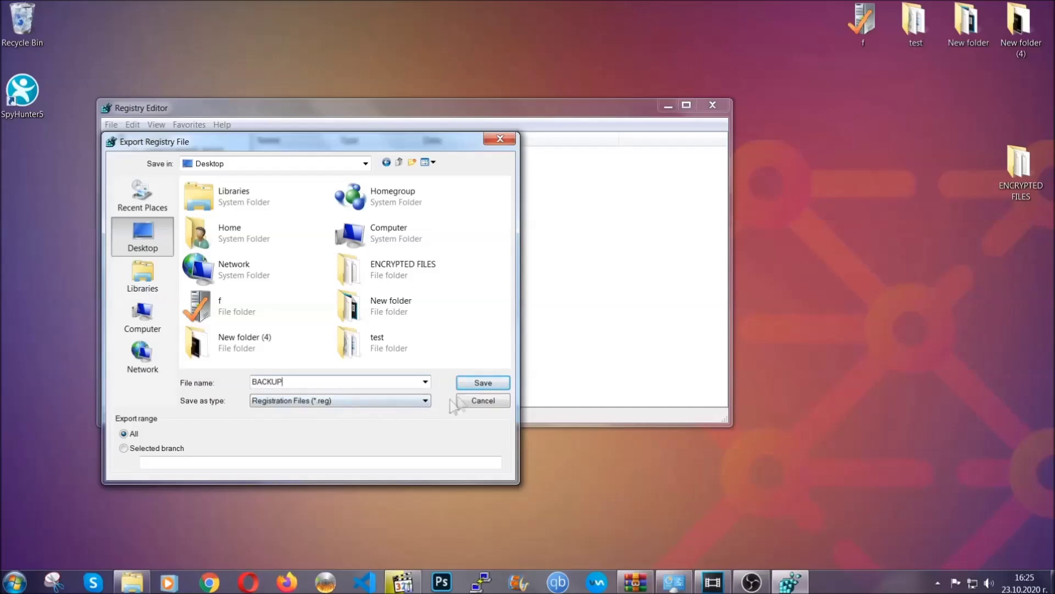
left_click(476, 384)
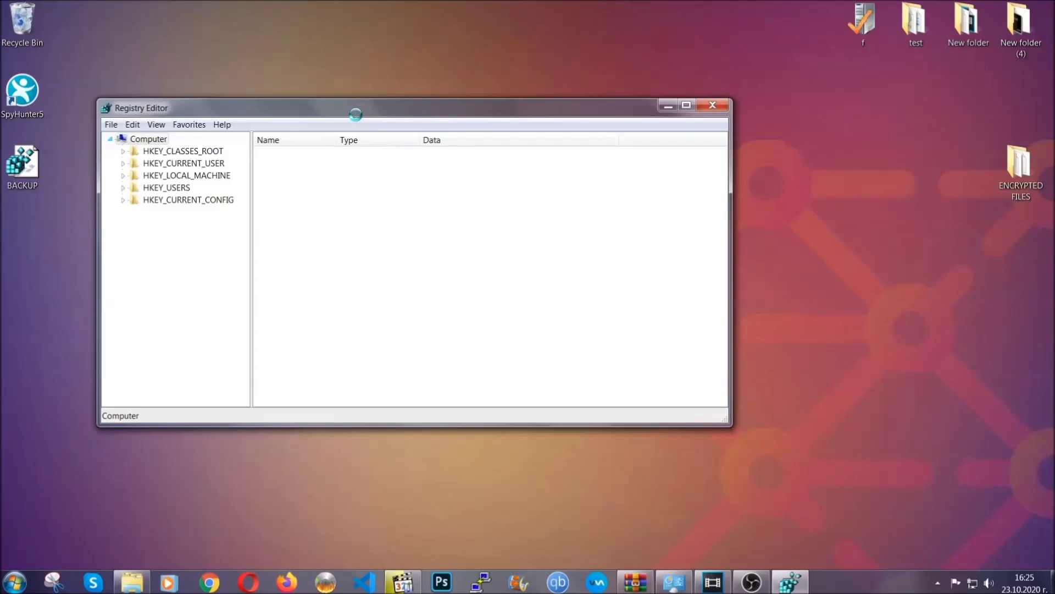
left_click_drag(356, 115, 460, 149)
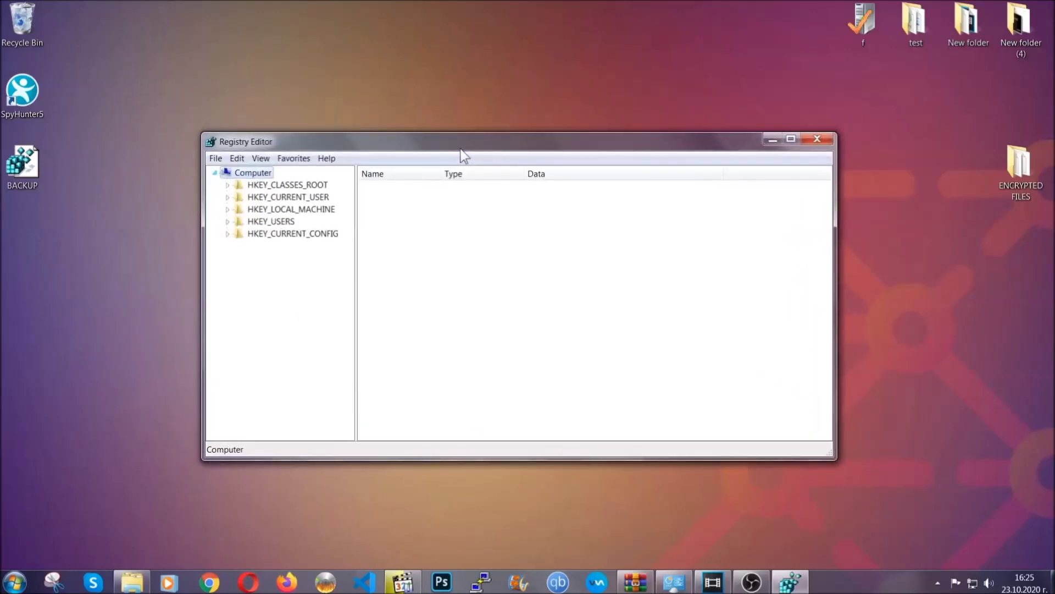
- Open the registry Find dialog with Ctrl+F and enter RunOnce as the key to find
left_click(215, 158)
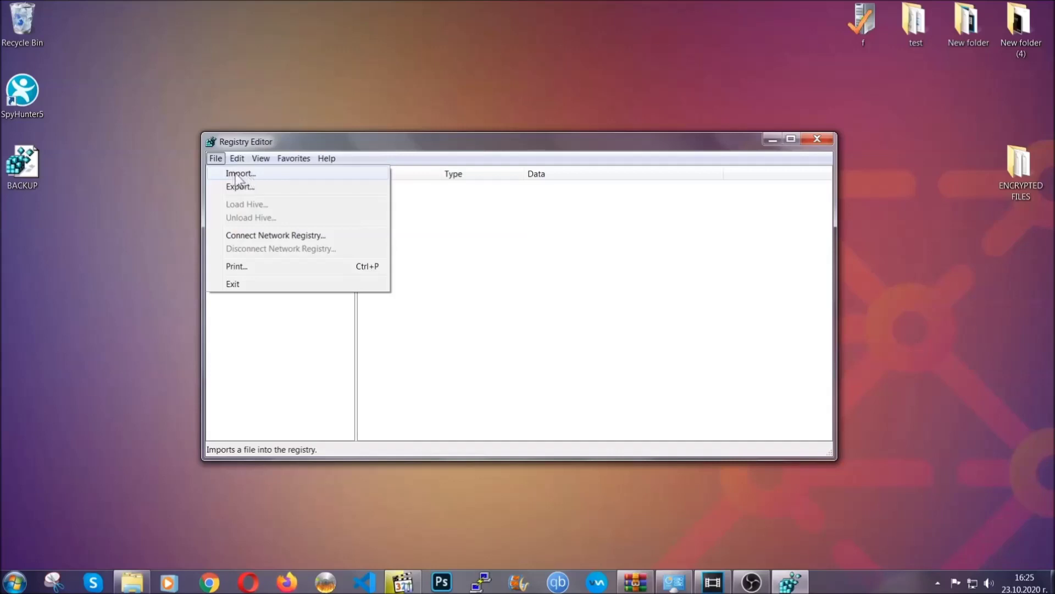
left_click(216, 159)
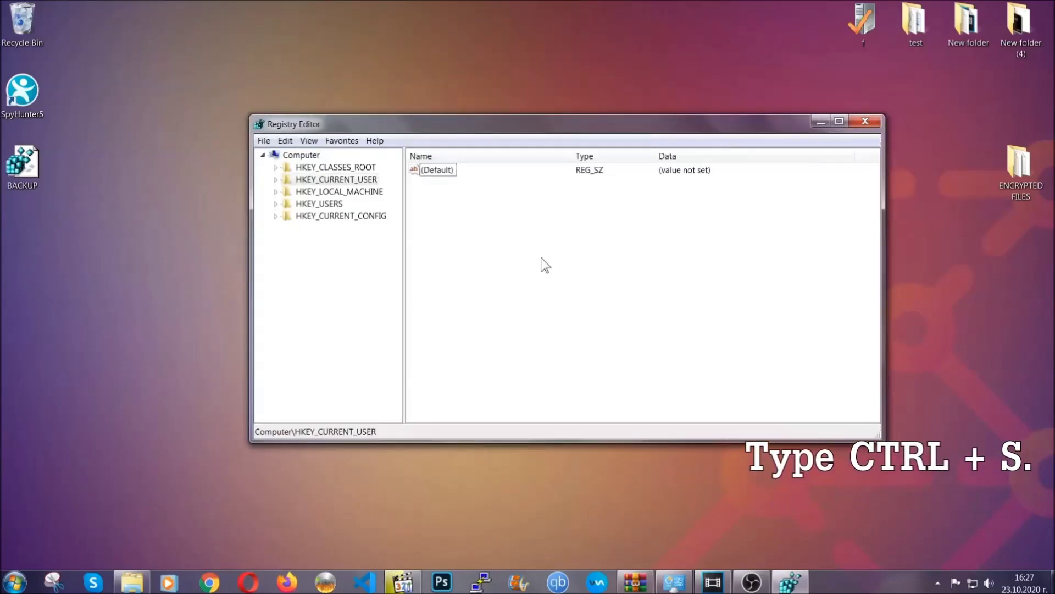
key("ctrl+f")
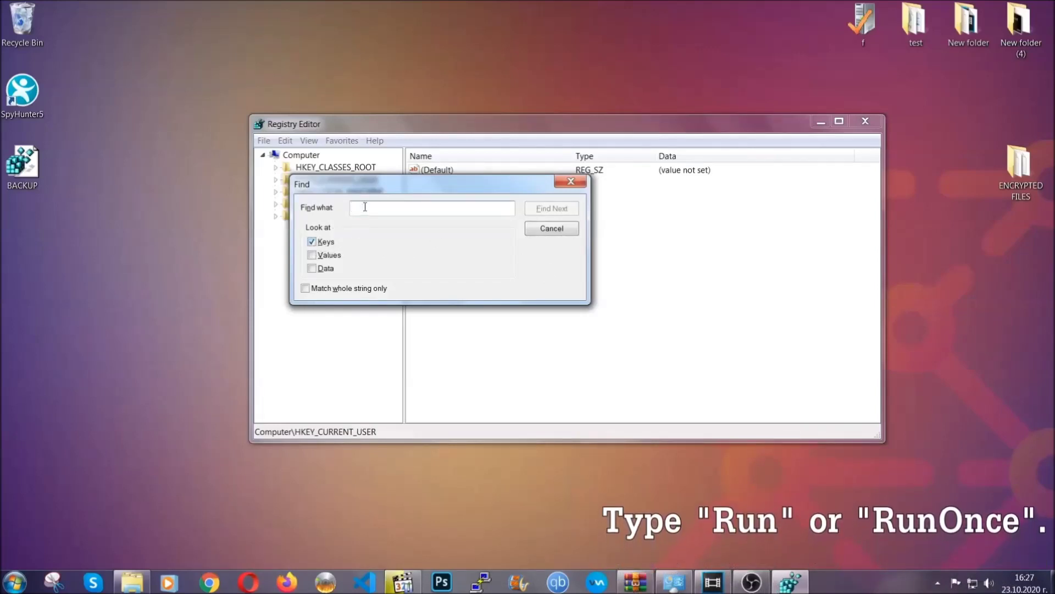
type("RunO")
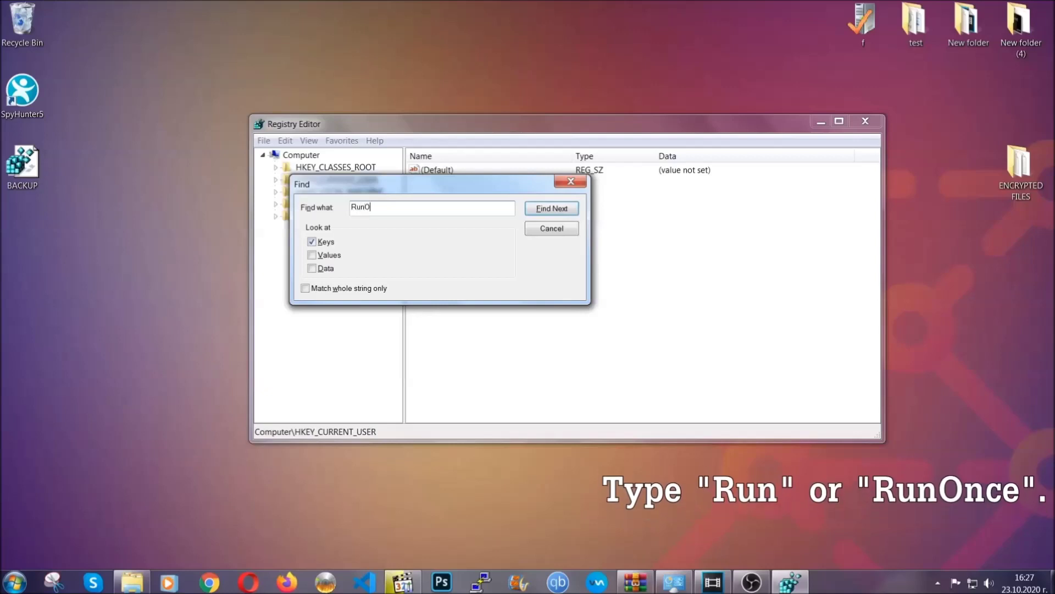
type("nce")
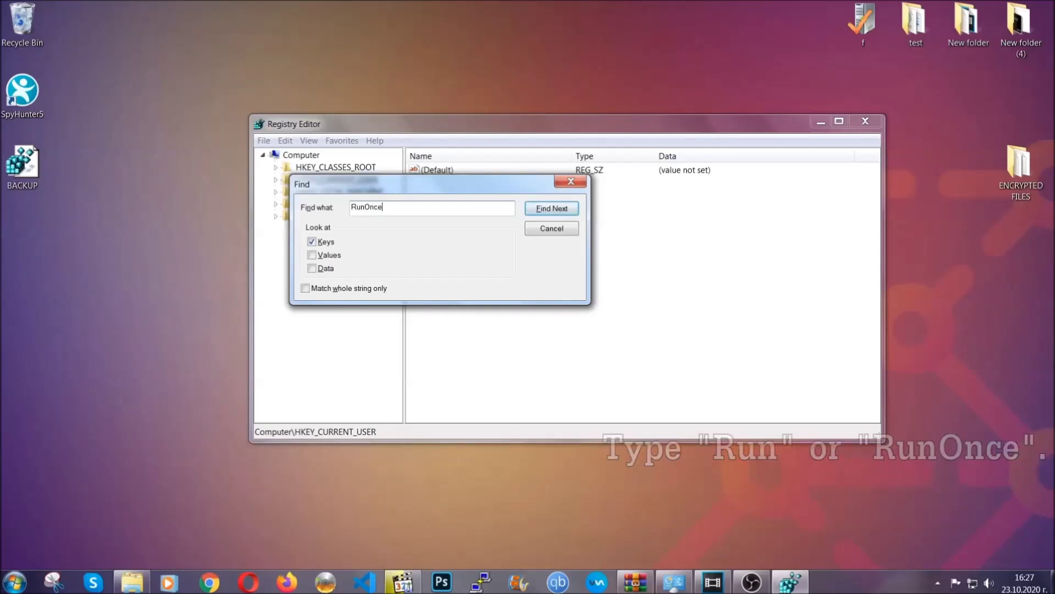
- Delete the THE VIRUS value from HKCU\Software\Microsoft\Windows\CurrentVersion\Run, confirming with Yes
left_click(564, 210)
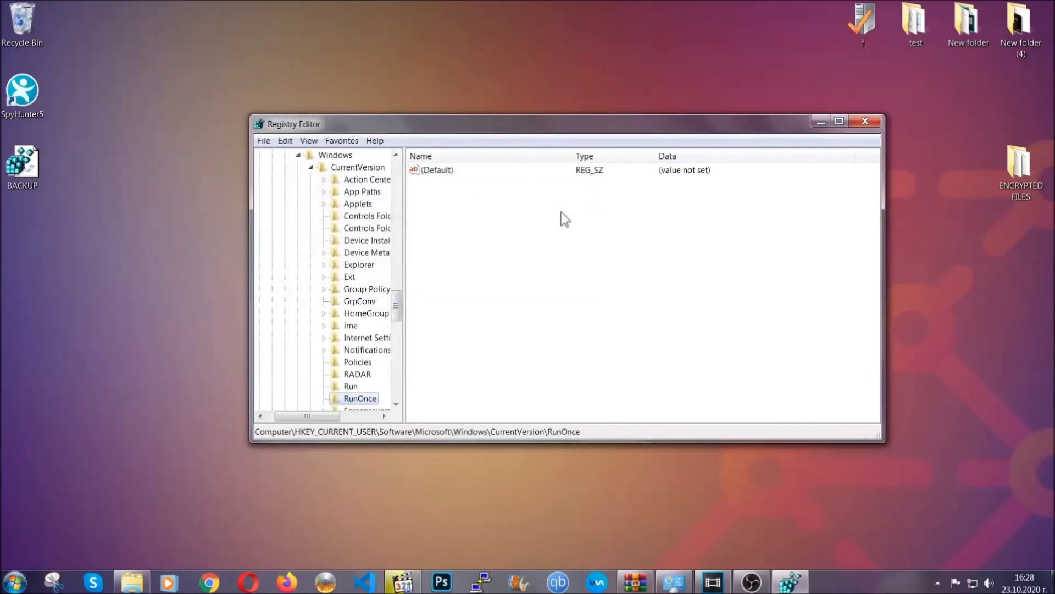
left_click_drag(397, 302, 397, 315)
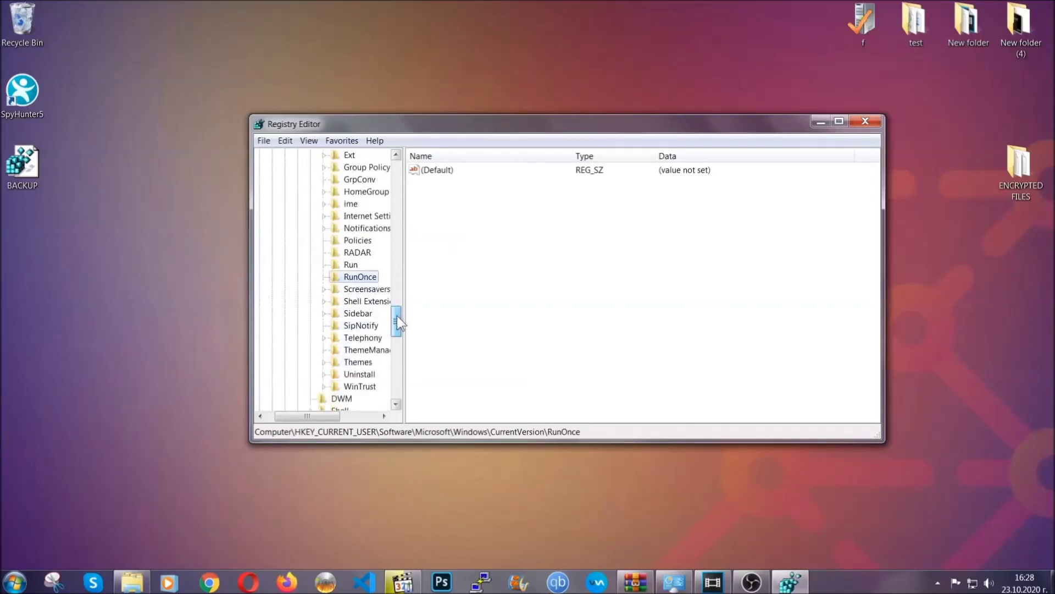
left_click(350, 265)
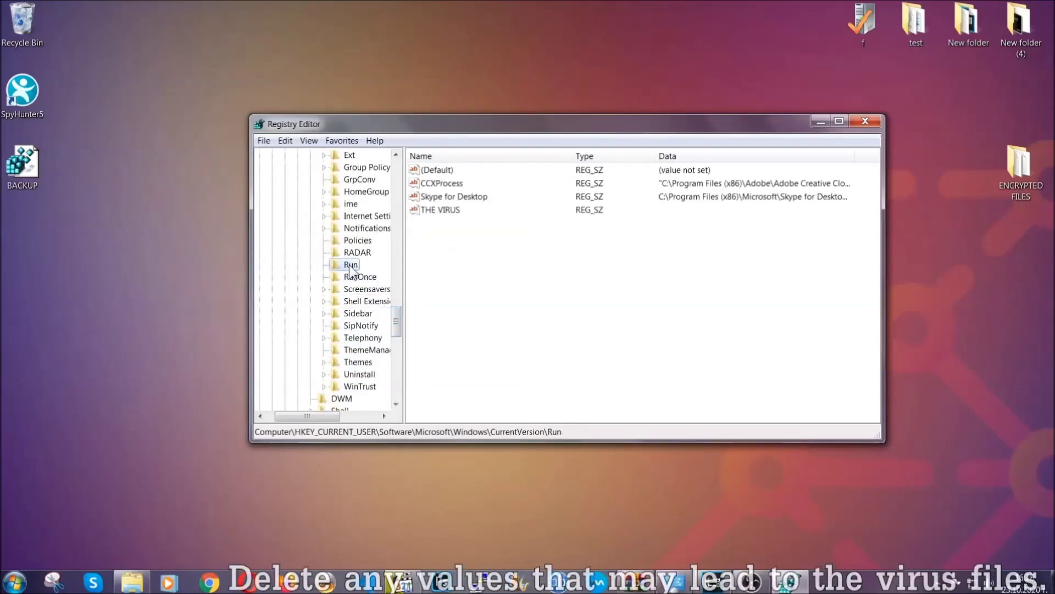
left_click(433, 211)
right_click(433, 211)
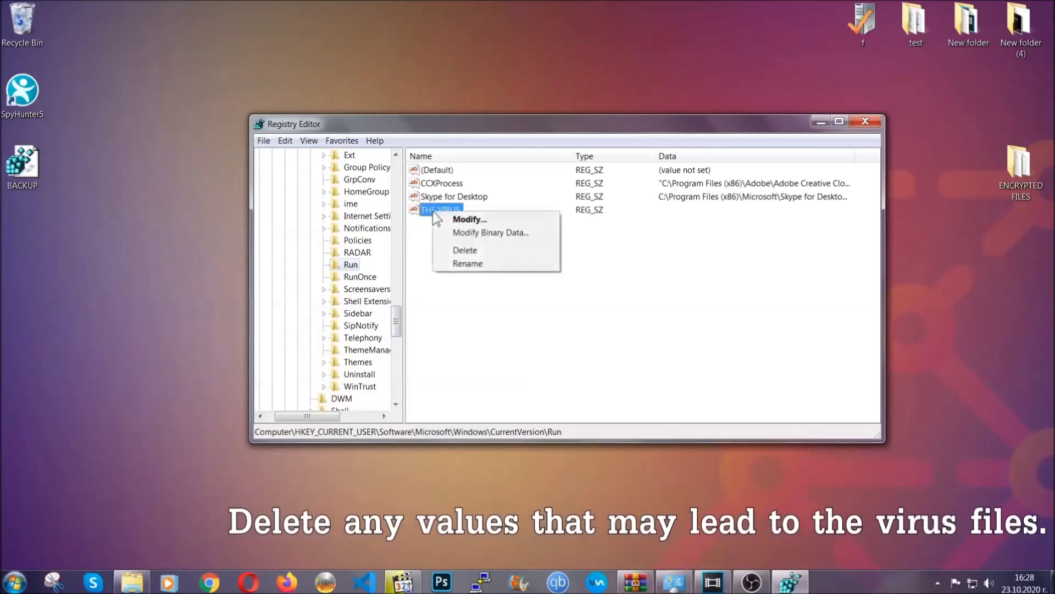
left_click(453, 250)
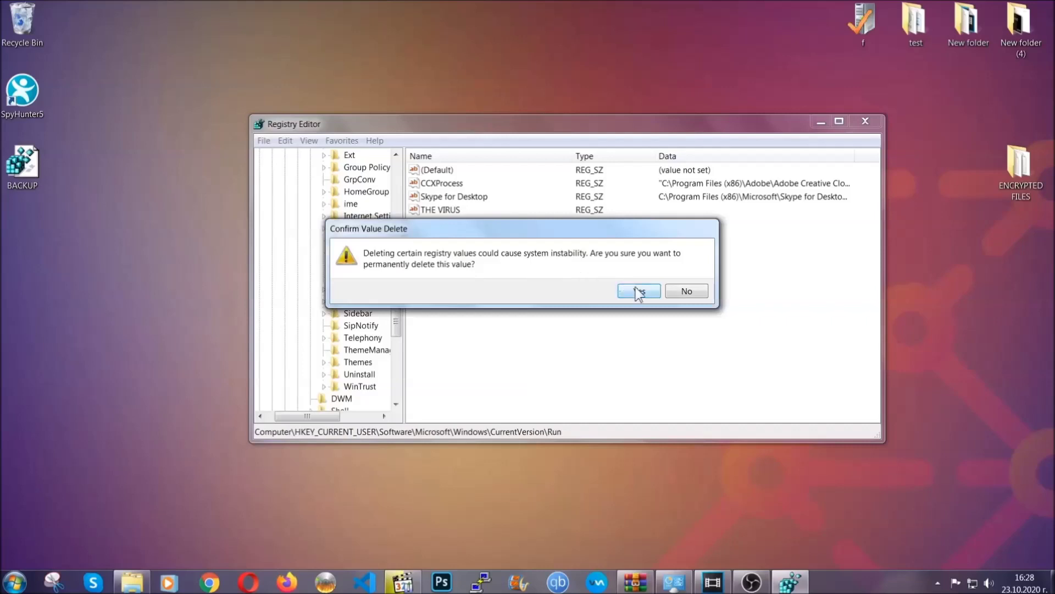
left_click(639, 292)
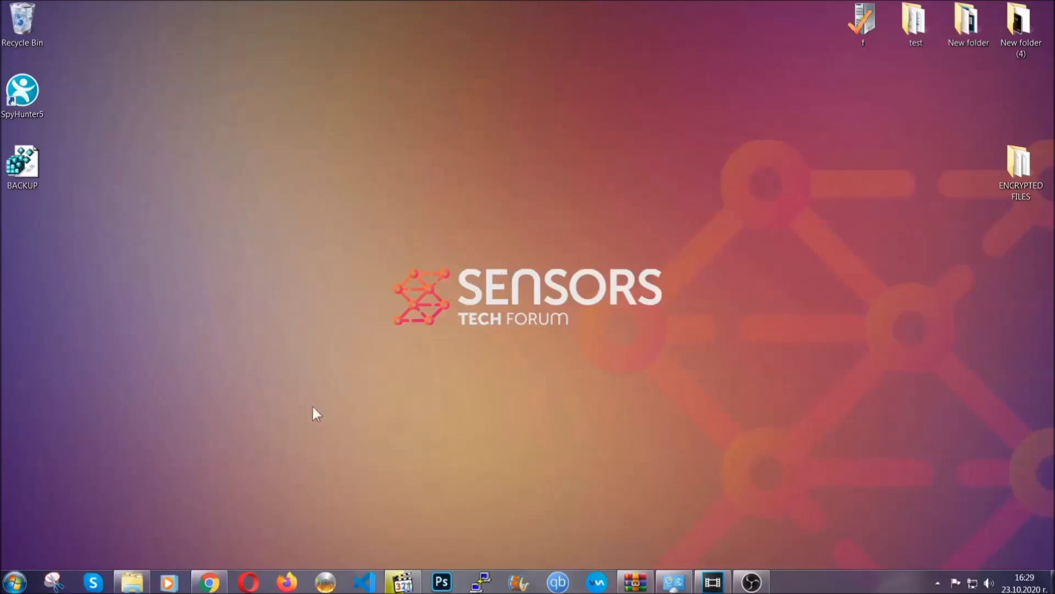
- Scroll the SensorsTechForum recovery article and expand 'Method 2 - Restore Data via Windows Backup'
left_click(209, 584)
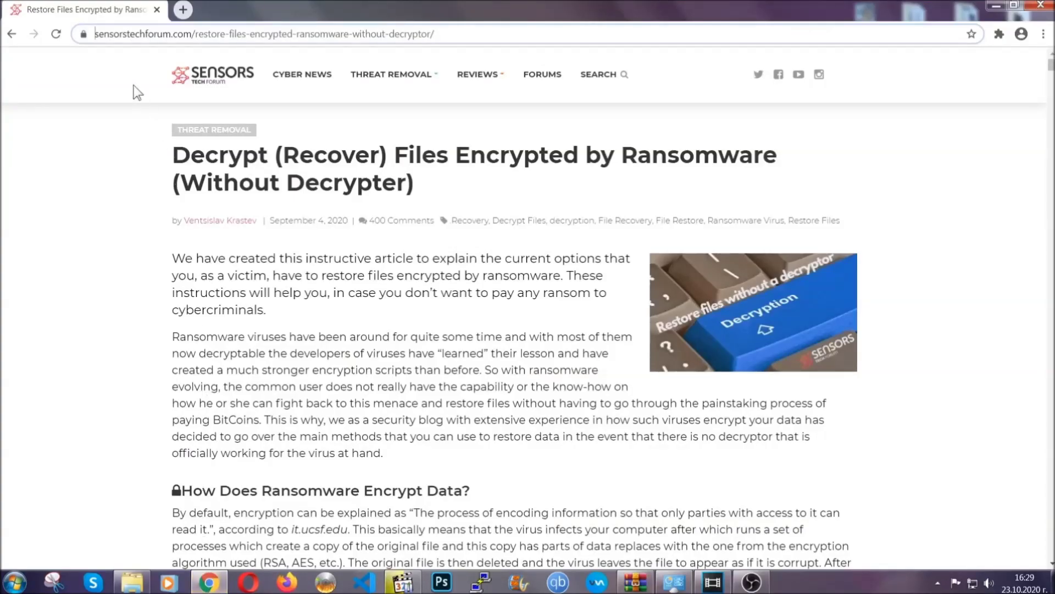
left_click_drag(97, 34, 476, 39)
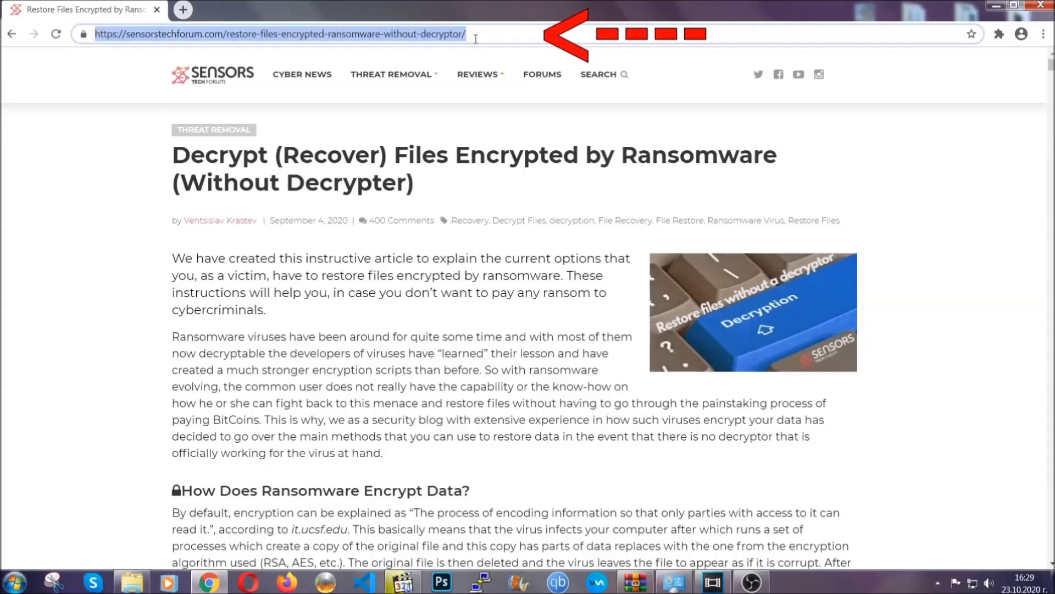
mouse_move(477, 74)
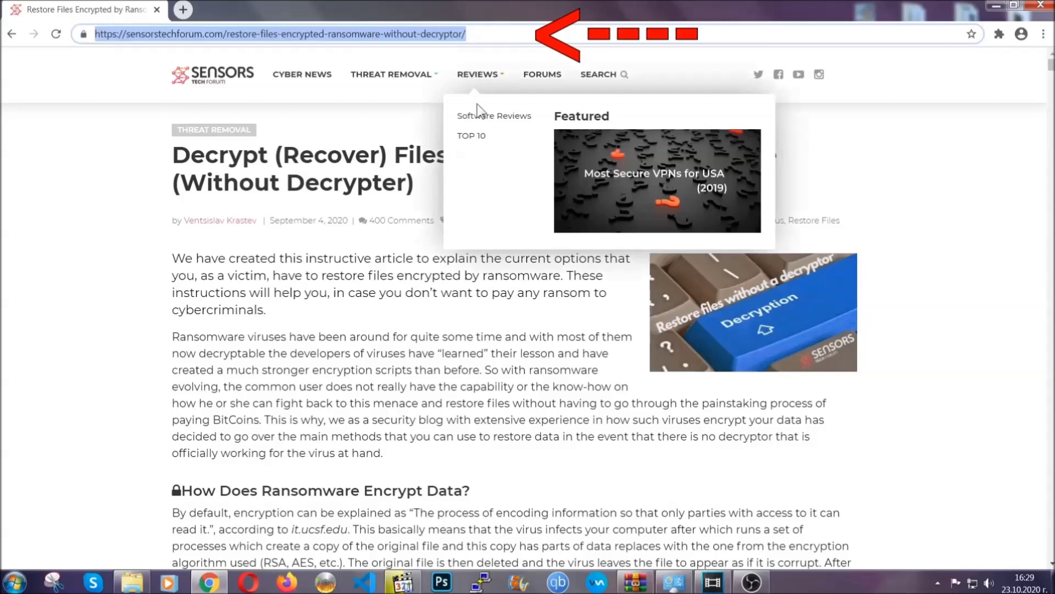
scroll(542, 299, "down", 5)
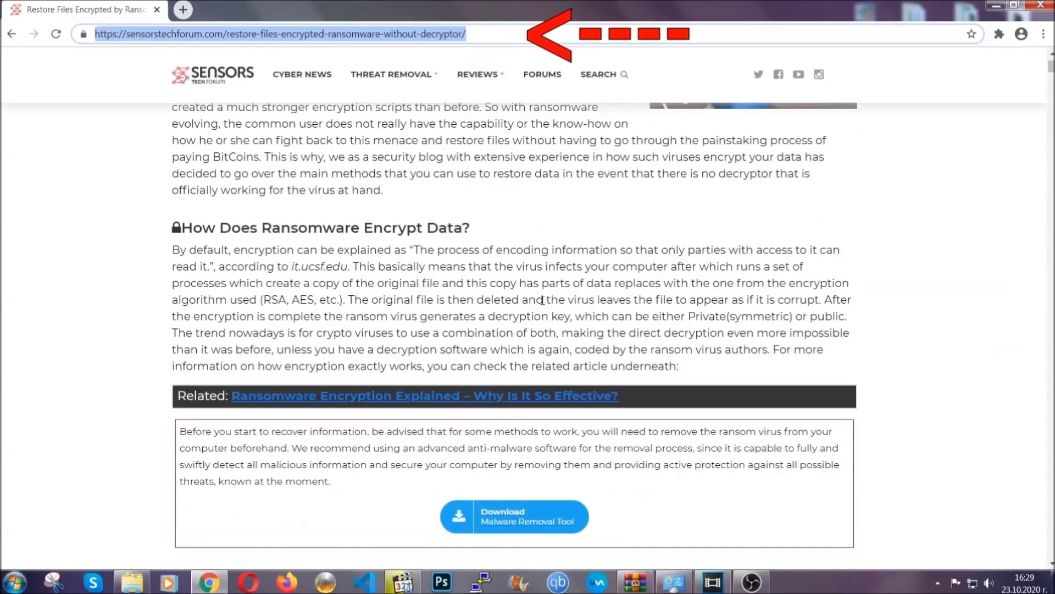
scroll(543, 300, "down", 6)
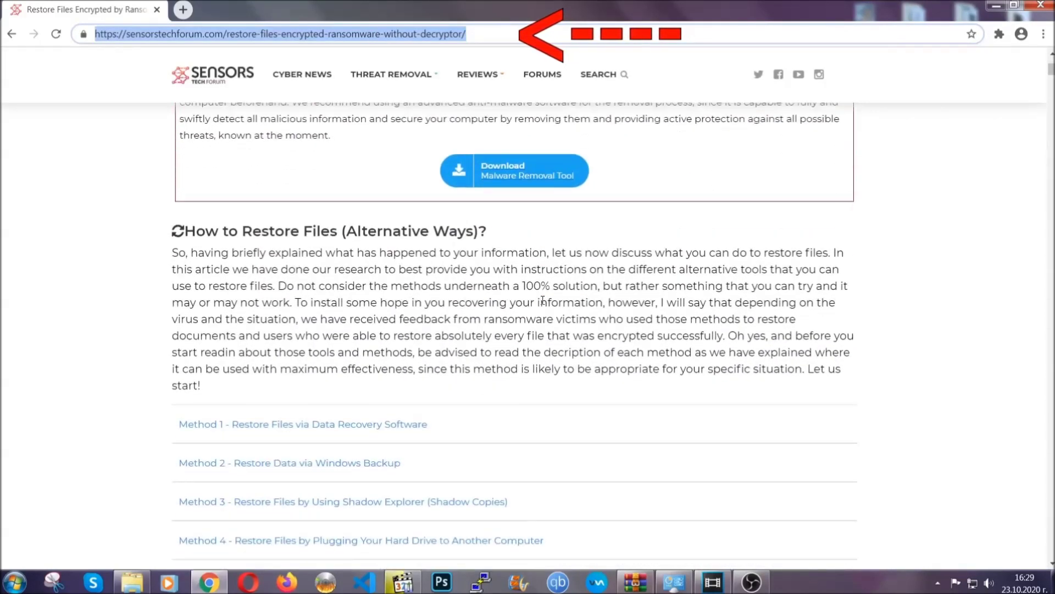
scroll(543, 299, "down", 1)
scroll(543, 302, "down", 3)
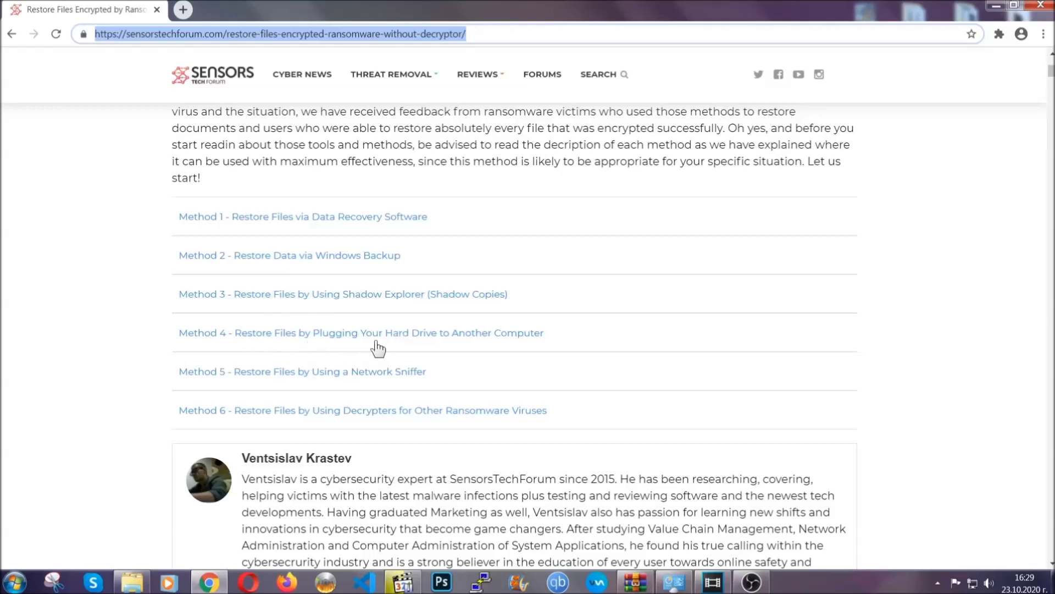
left_click(328, 255)
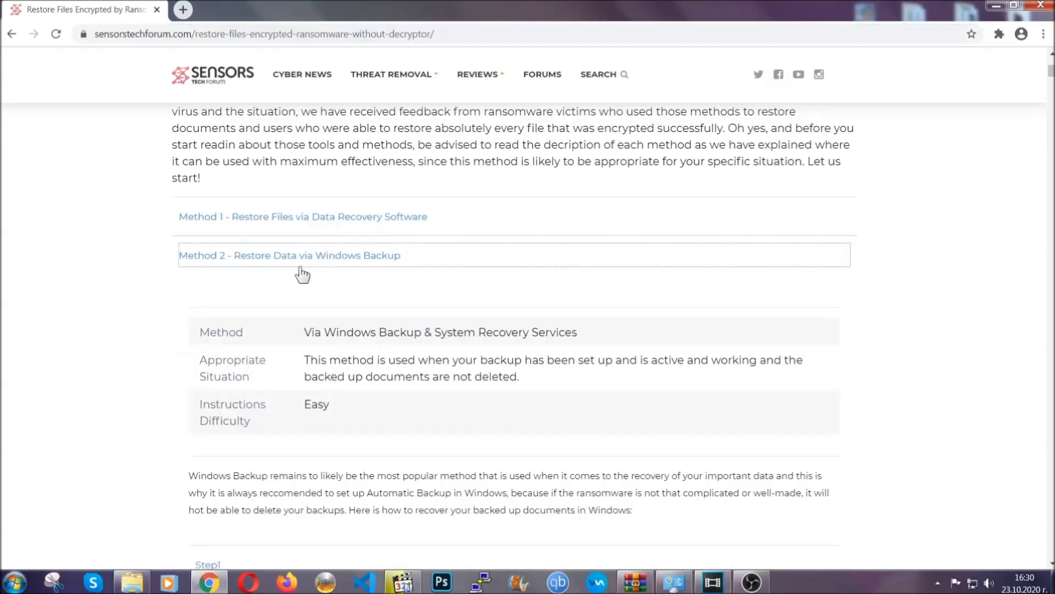
- Highlight the Method 2 summary table text, then scroll down to the restore steps
left_click_drag(315, 314, 371, 411)
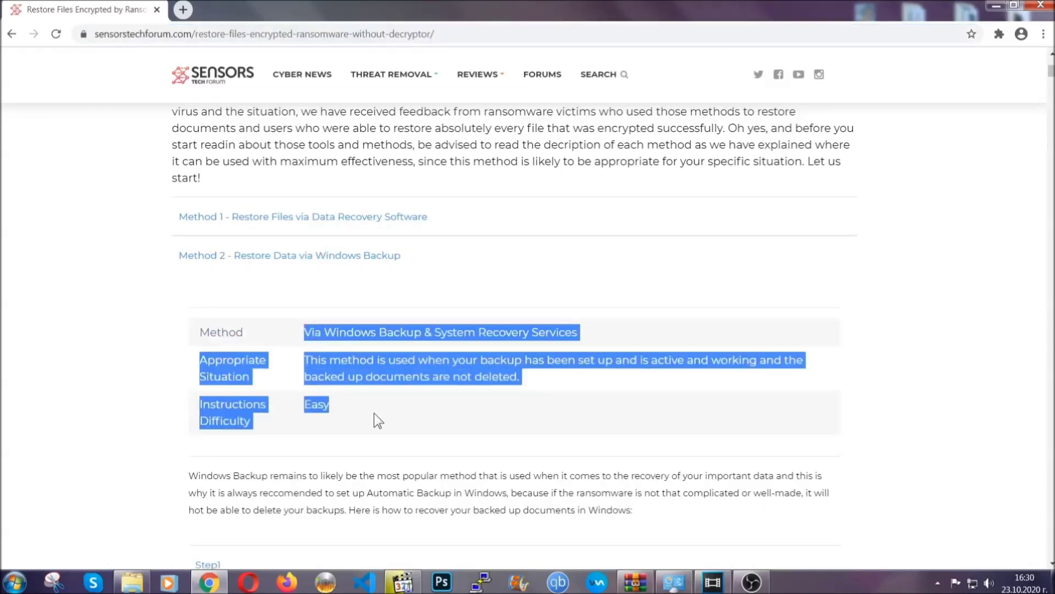
left_click(374, 413)
scroll(377, 410, "down", 4)
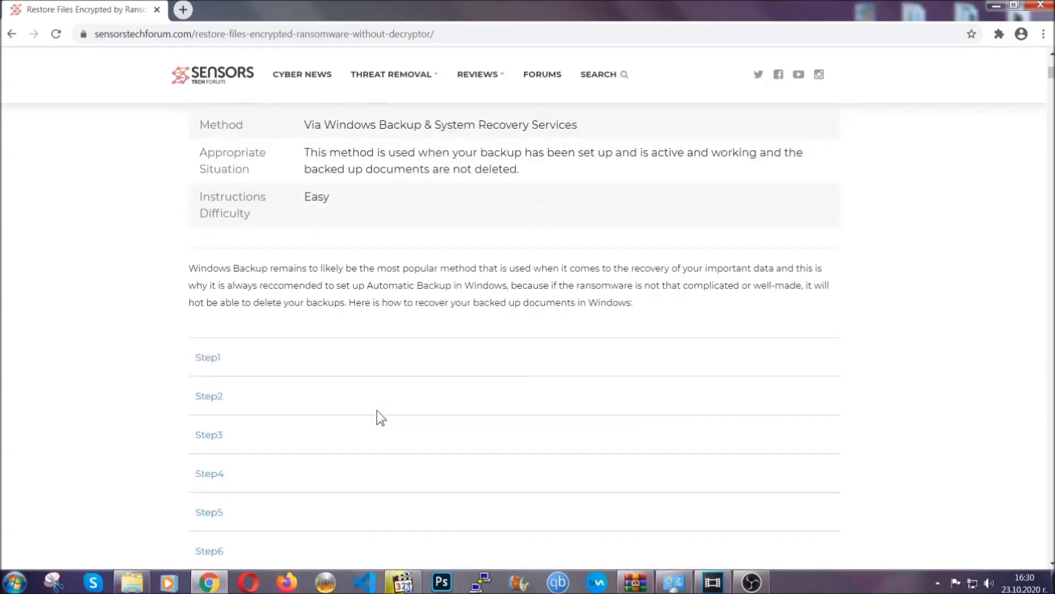
scroll(377, 410, "down", 1)
- Expand Step1, Step2 and Step3 of the Windows Backup restore instructions
left_click(218, 287)
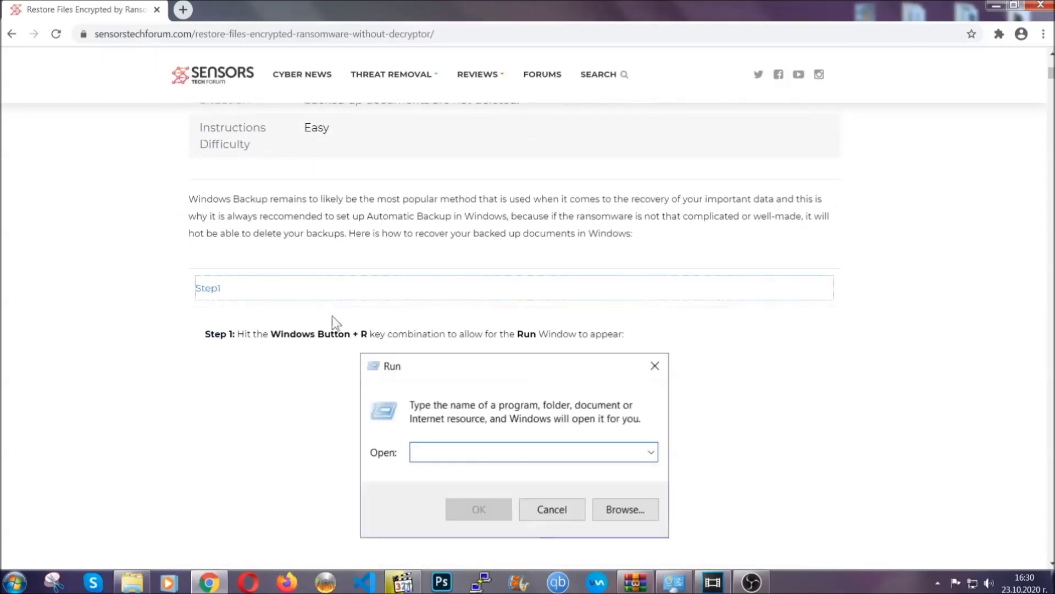
scroll(493, 342, "down", 5)
left_click(247, 347)
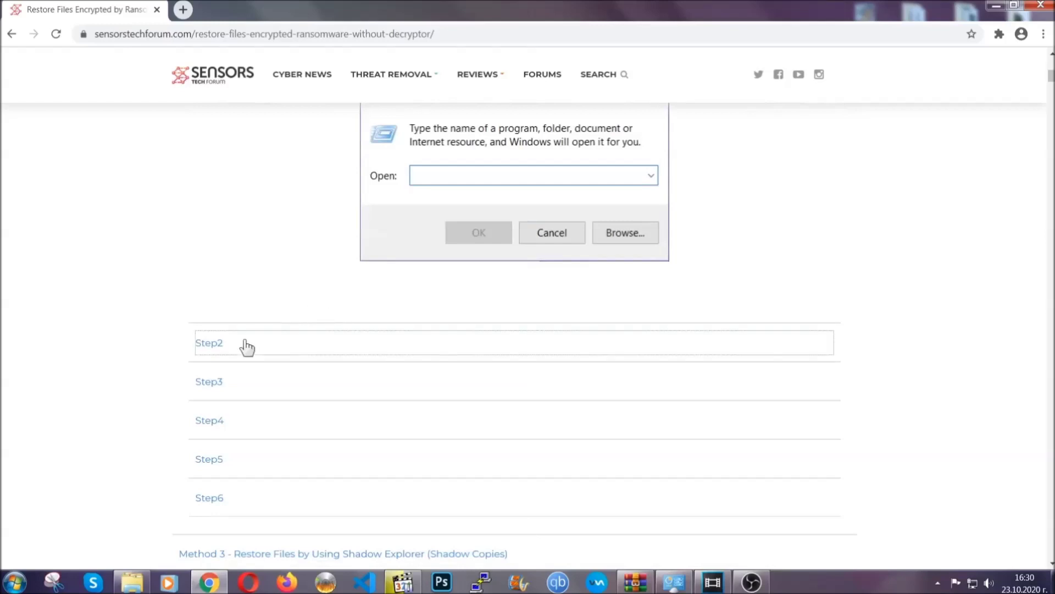
scroll(471, 352, "down", 5)
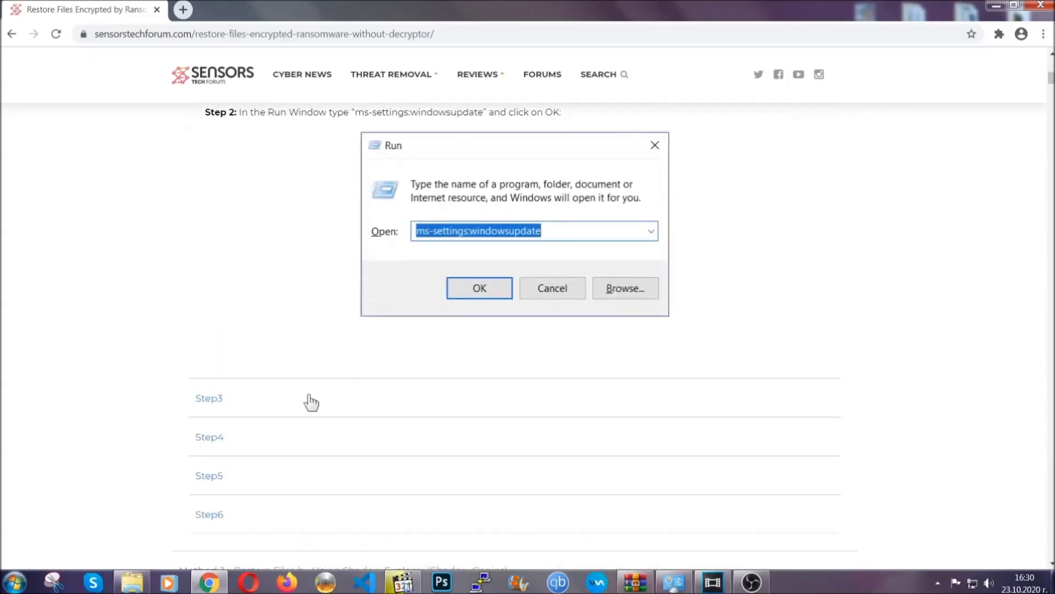
left_click(311, 402)
- Scroll down through the expanded steps, then back up toward the article title
scroll(467, 377, "down", 4)
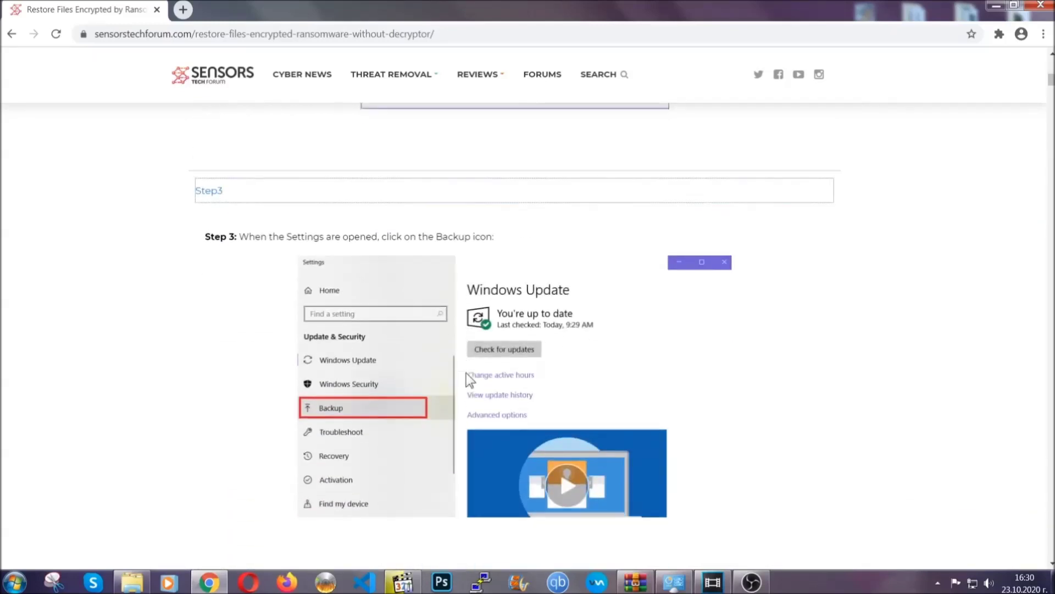
scroll(466, 373, "down", 2)
scroll(464, 375, "down", 3)
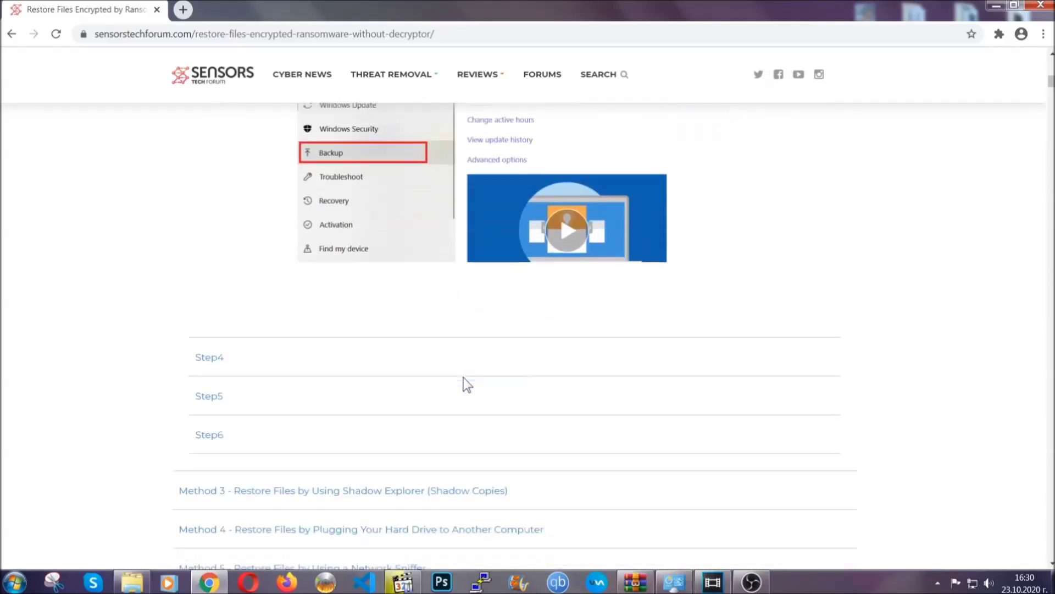
scroll(463, 377, "down", 8)
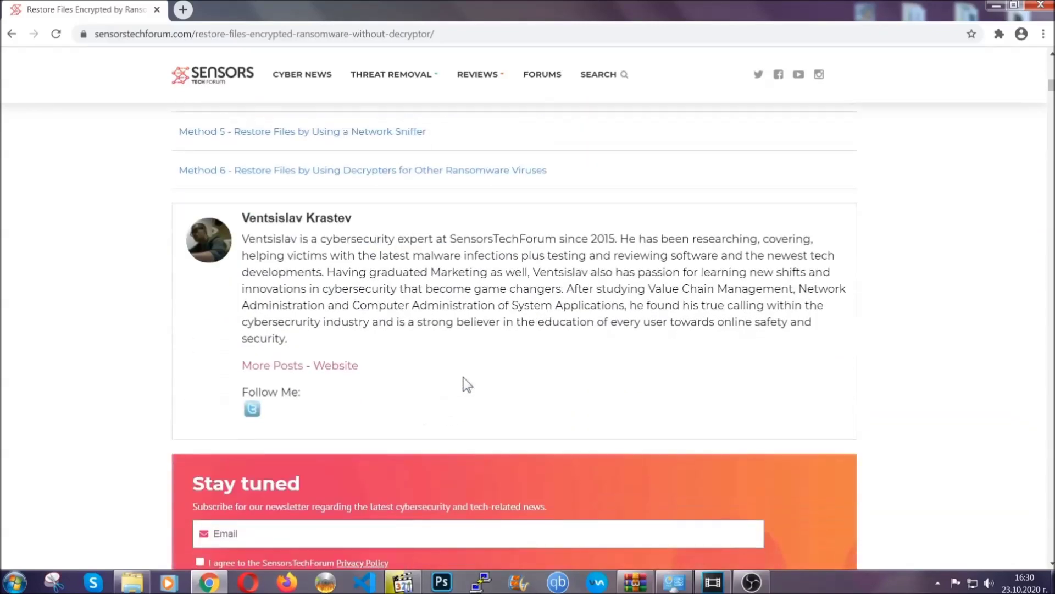
scroll(463, 377, "up", 20)
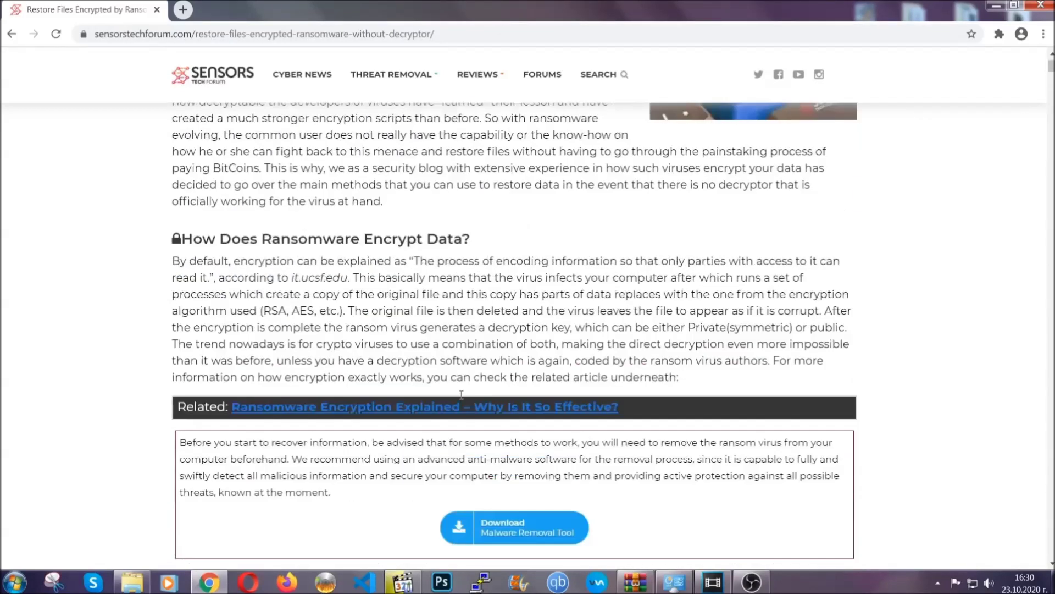
scroll(461, 394, "up", 5)
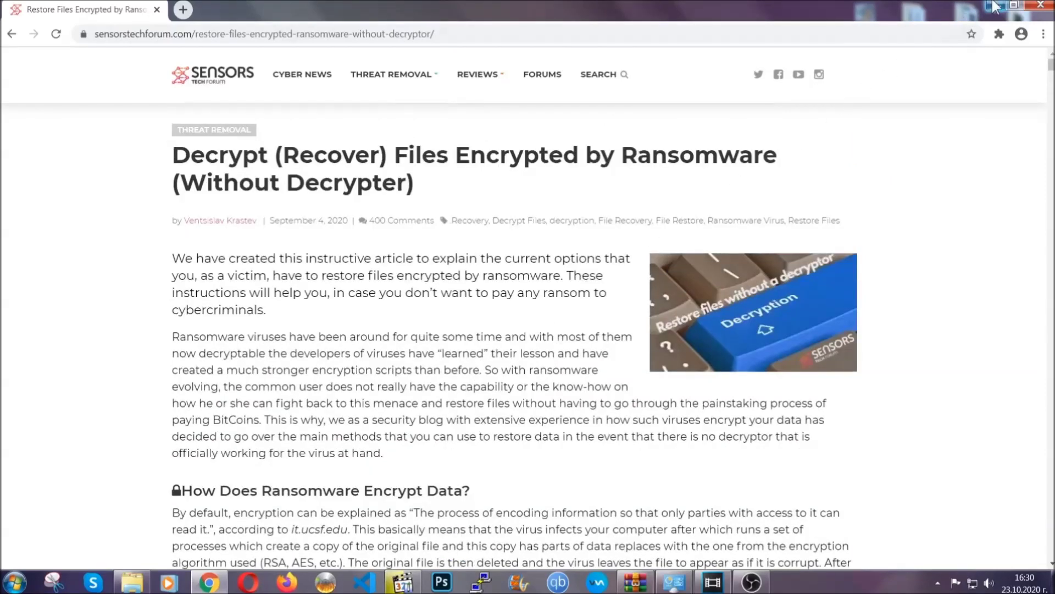
- Minimize Chrome to reveal the Sensors Tech Forum desktop
left_click(995, 6)
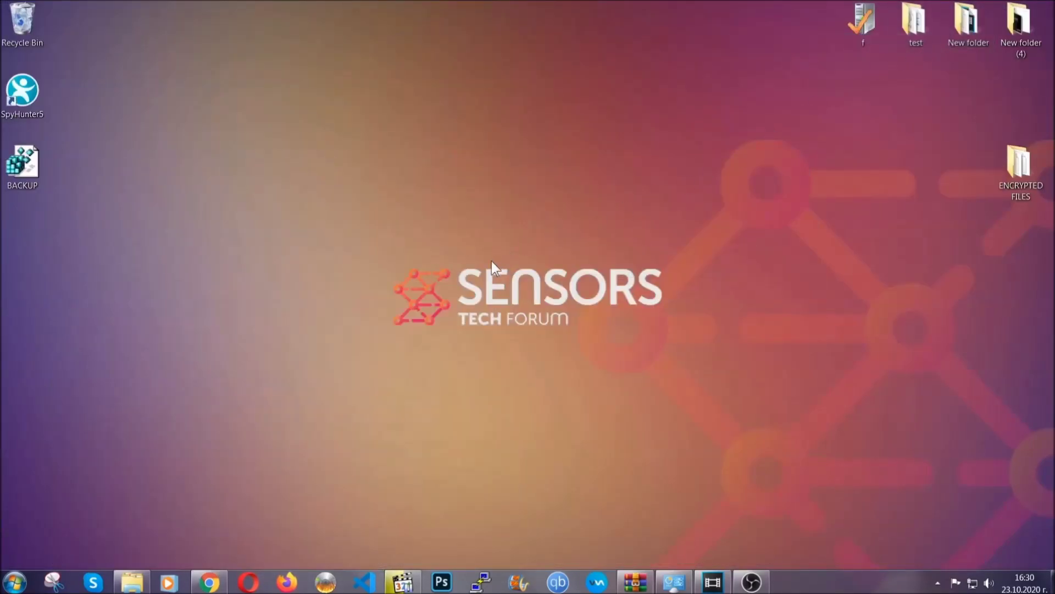